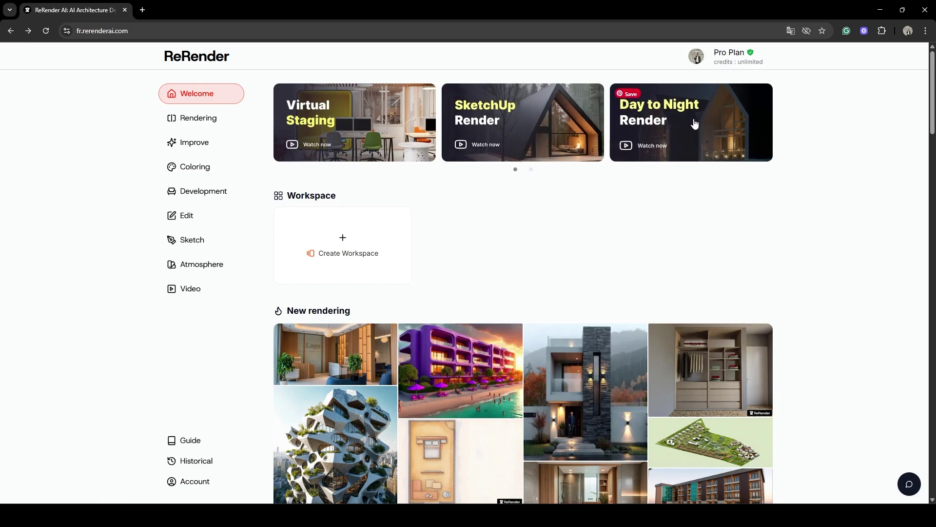
# - Open the purple beach-building Art Deco Fanciful render from the gallery
pyautogui.scroll(-5, 464, 209)
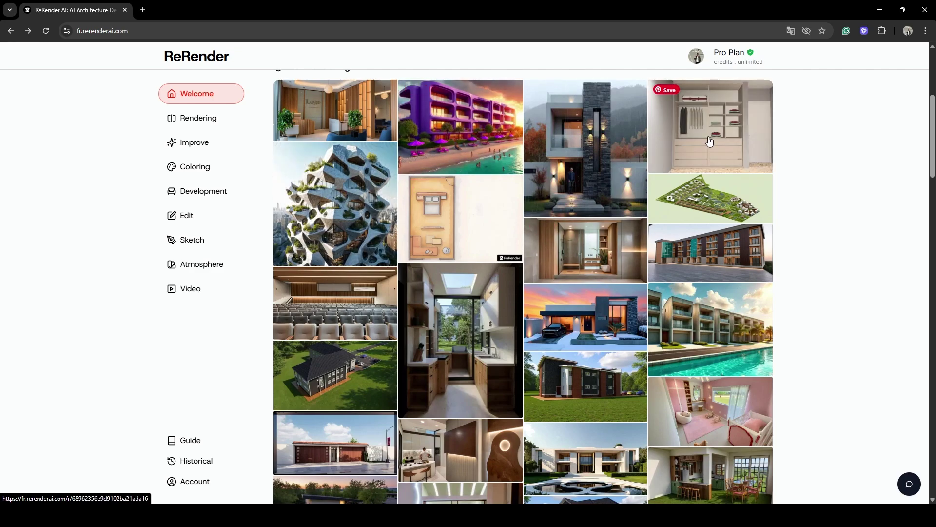
pyautogui.scroll(-2, 715, 224)
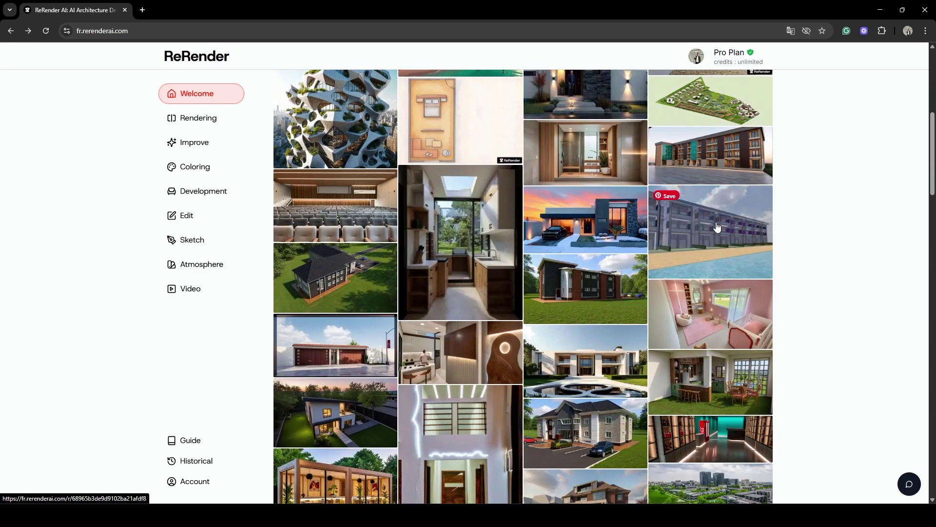
pyautogui.scroll(2, 682, 214)
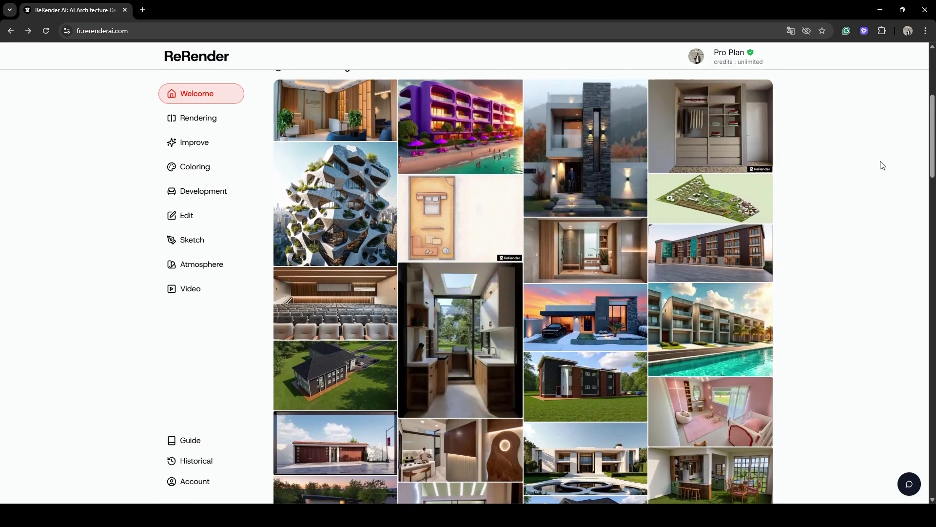
pyautogui.click(468, 129)
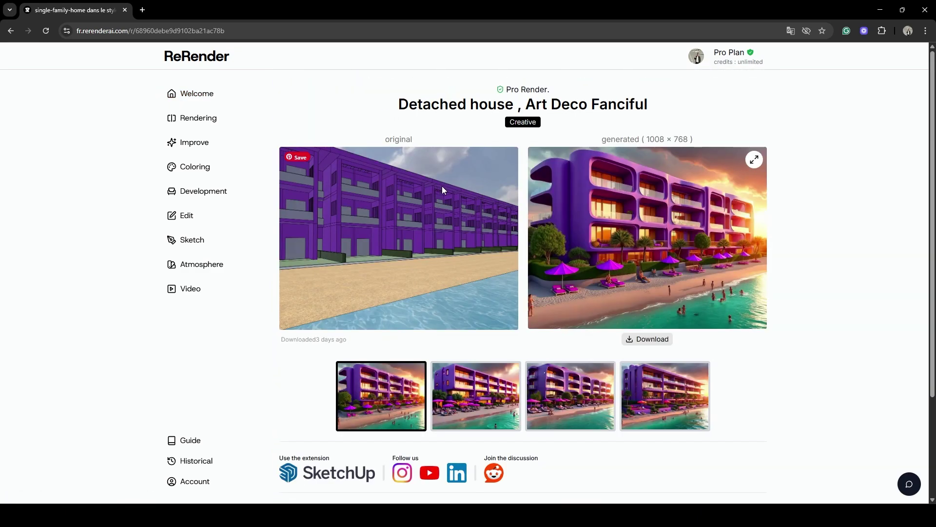
# - Show the render's second generated variant
pyautogui.scroll(-1, 446, 174)
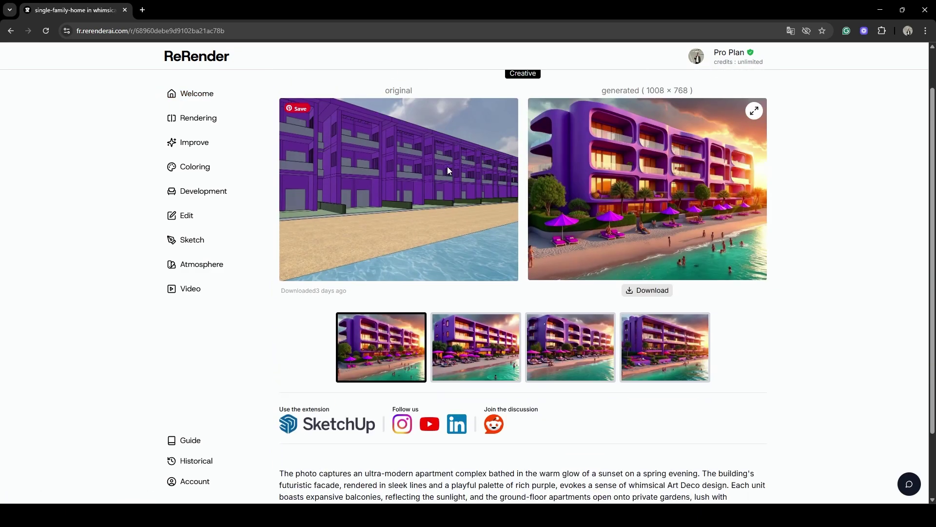
pyautogui.scroll(-1, 458, 163)
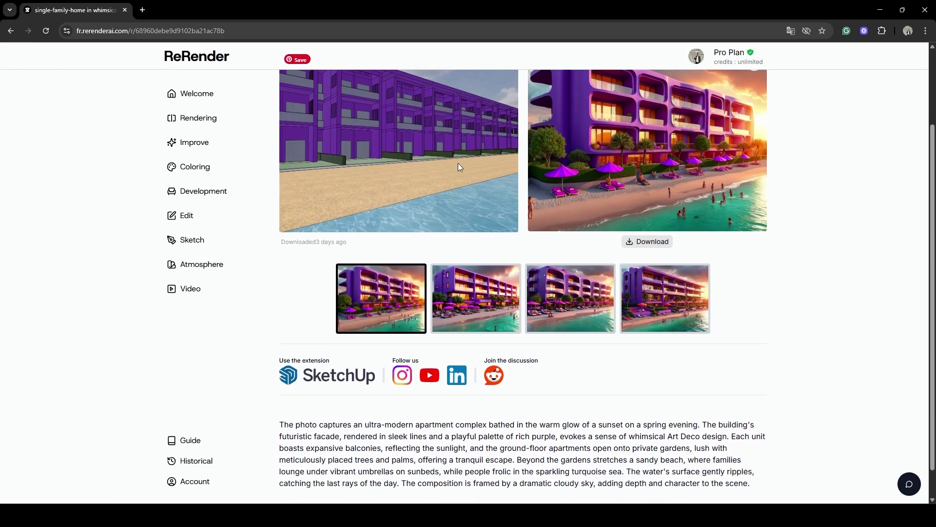
pyautogui.click(491, 306)
pyautogui.scroll(2, 617, 201)
pyautogui.scroll(-3, 616, 202)
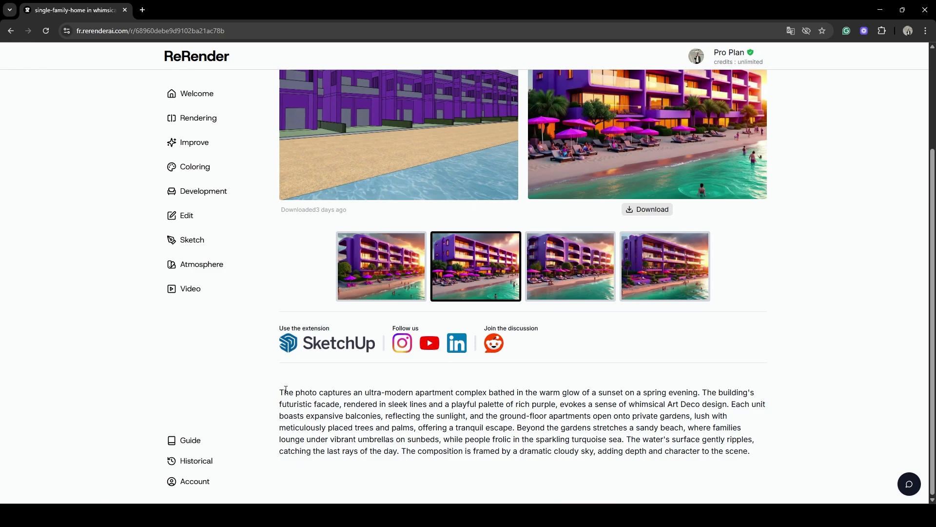
pyautogui.scroll(3, 353, 385)
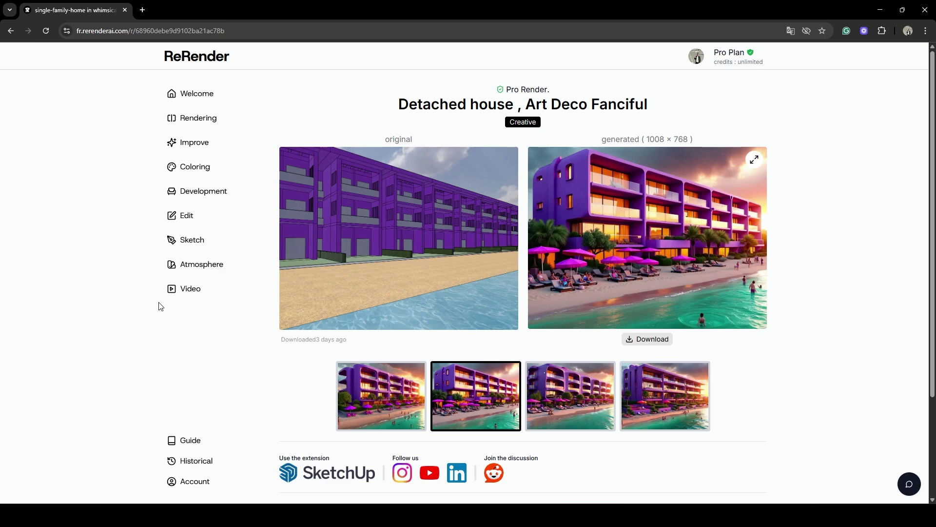
# - Open the Rendering tool with the Unique single-image upload mode selected
pyautogui.click(229, 119)
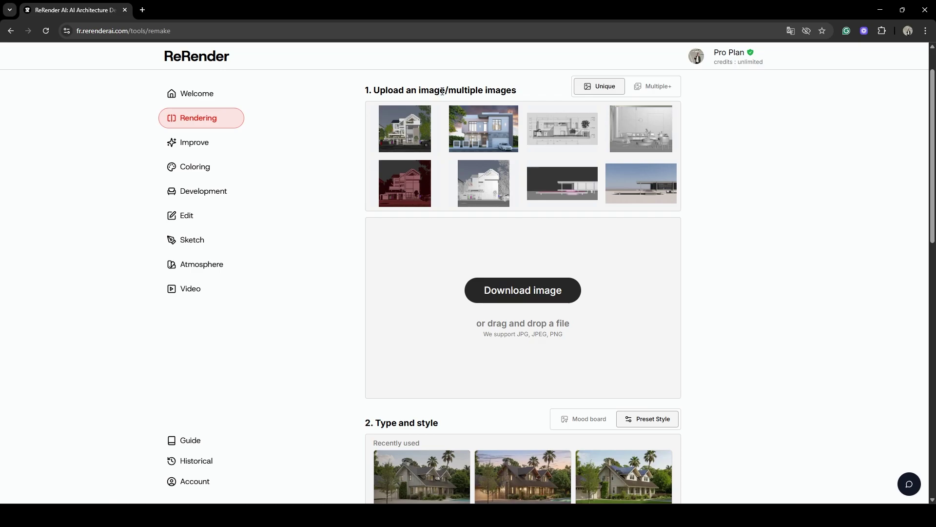
pyautogui.click(655, 90)
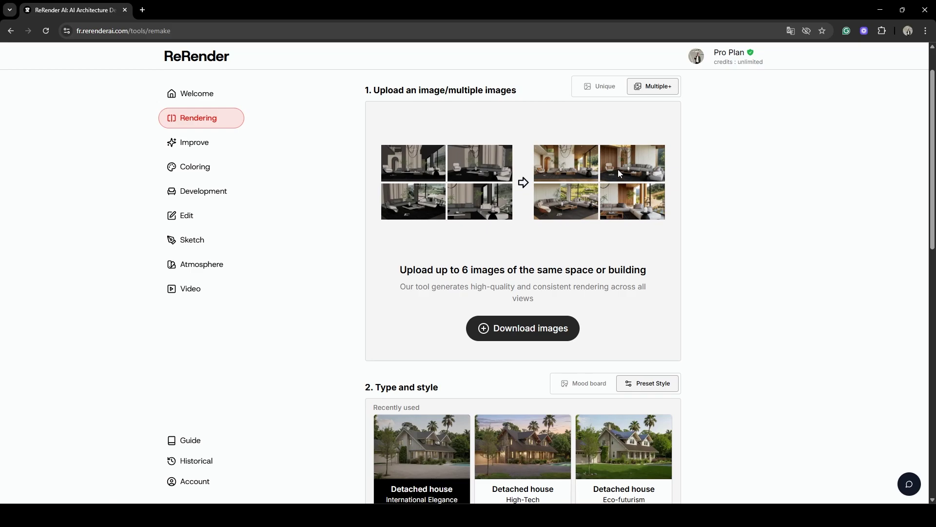
pyautogui.click(600, 86)
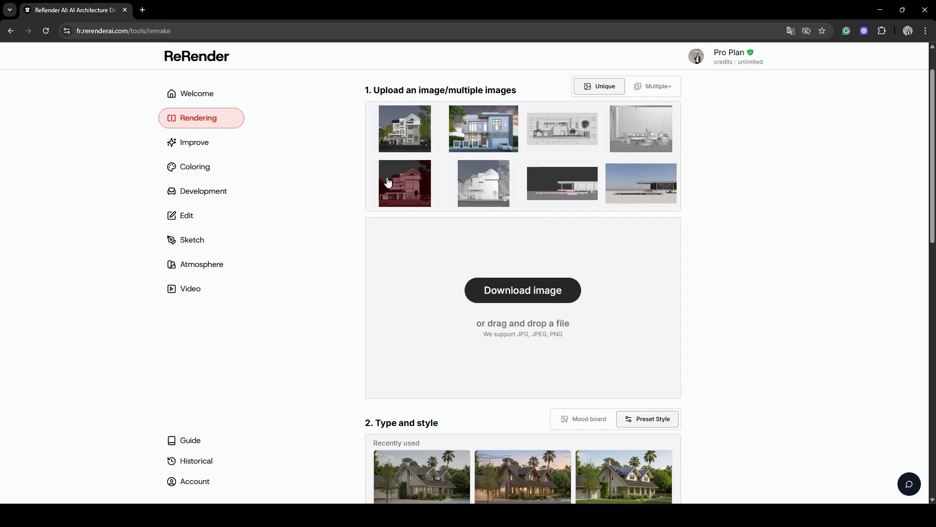
pyautogui.scroll(-1, 327, 186)
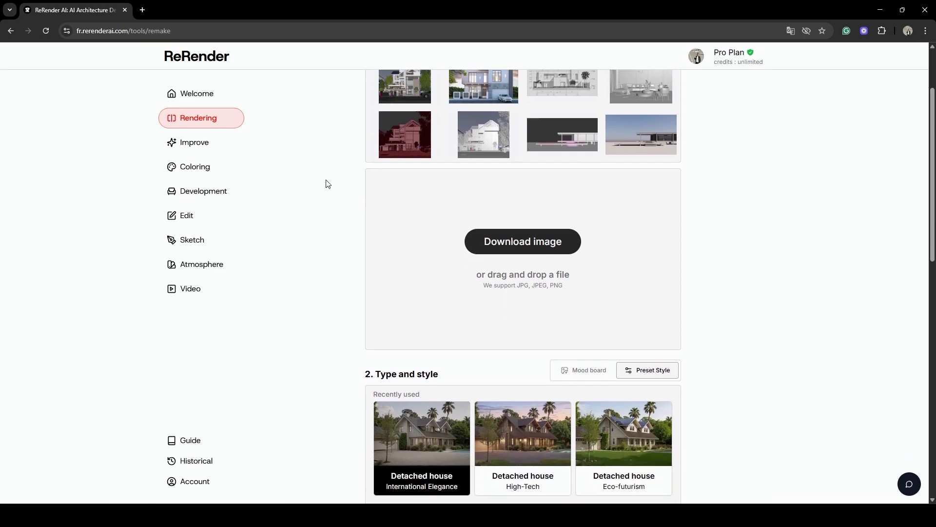
pyautogui.scroll(-3, 327, 183)
pyautogui.scroll(1, 326, 181)
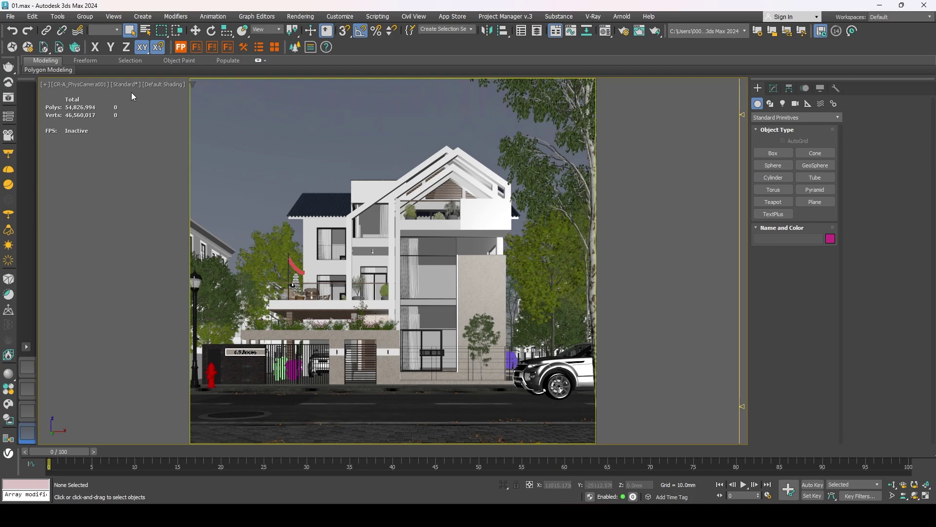
# - Set the camera viewport to Facets shading, compare Performance mode, and settle on Standard display
pyautogui.click(166, 85)
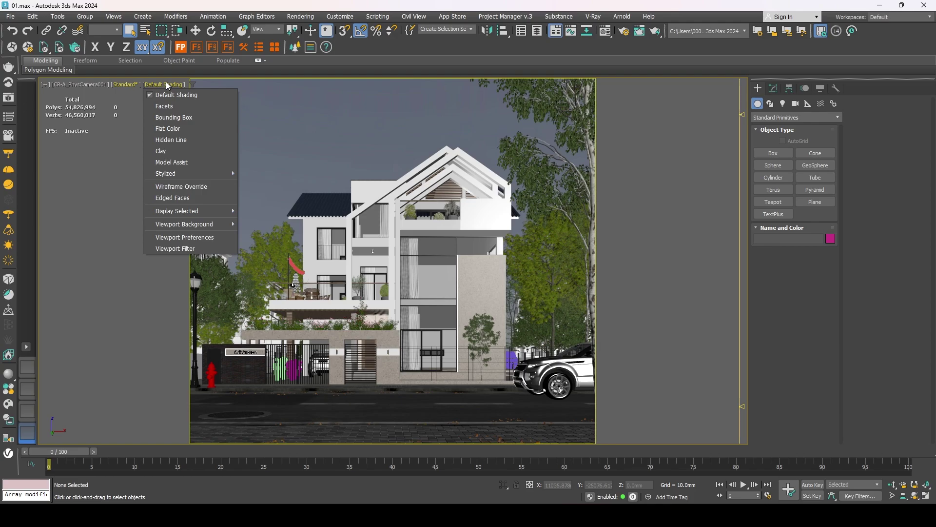
pyautogui.click(165, 152)
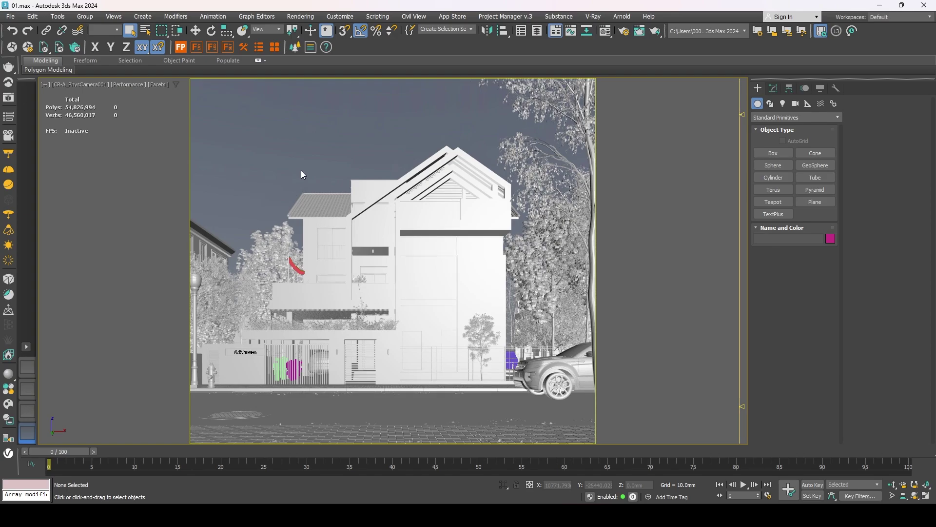
pyautogui.click(125, 85)
pyautogui.click(142, 129)
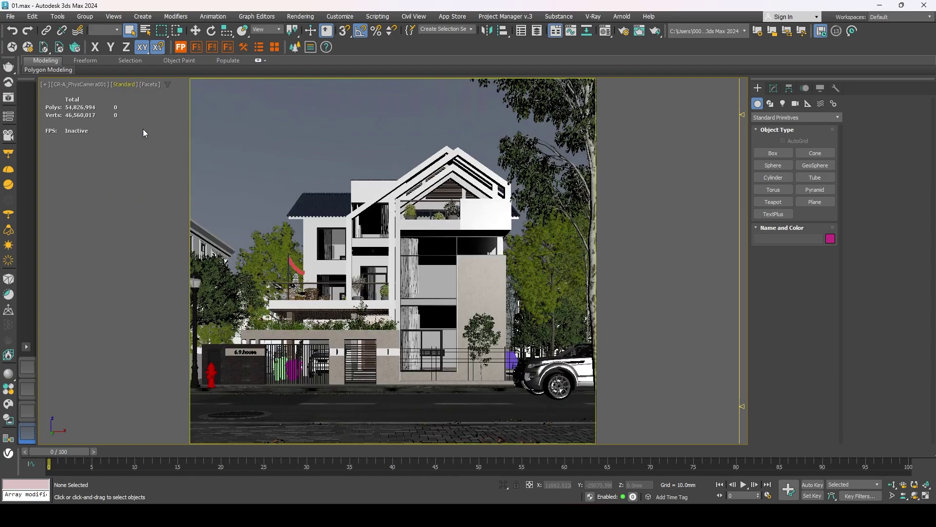
pyautogui.click(125, 85)
pyautogui.click(151, 142)
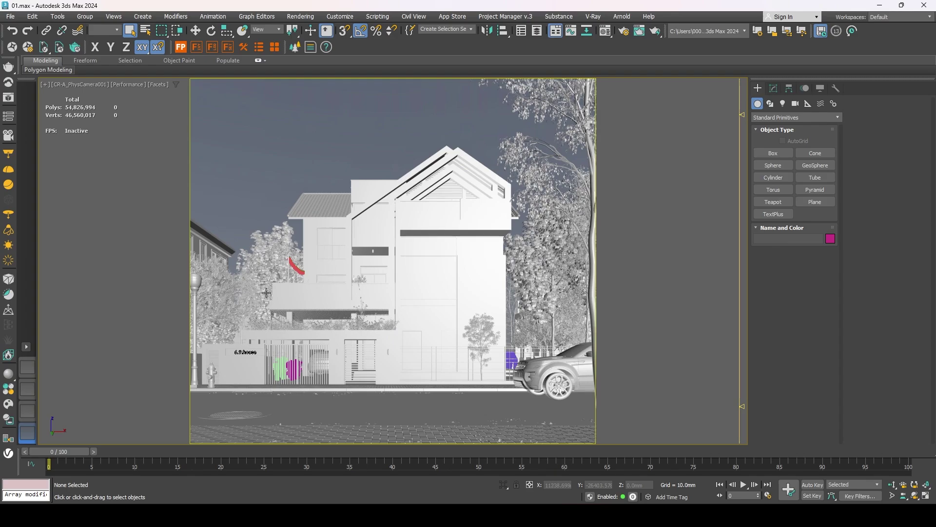
pyautogui.click(128, 85)
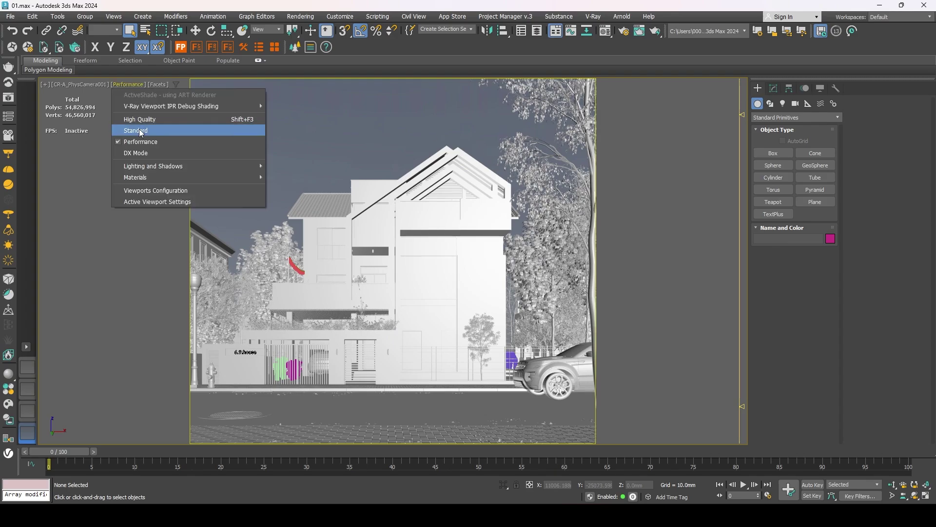
pyautogui.click(141, 131)
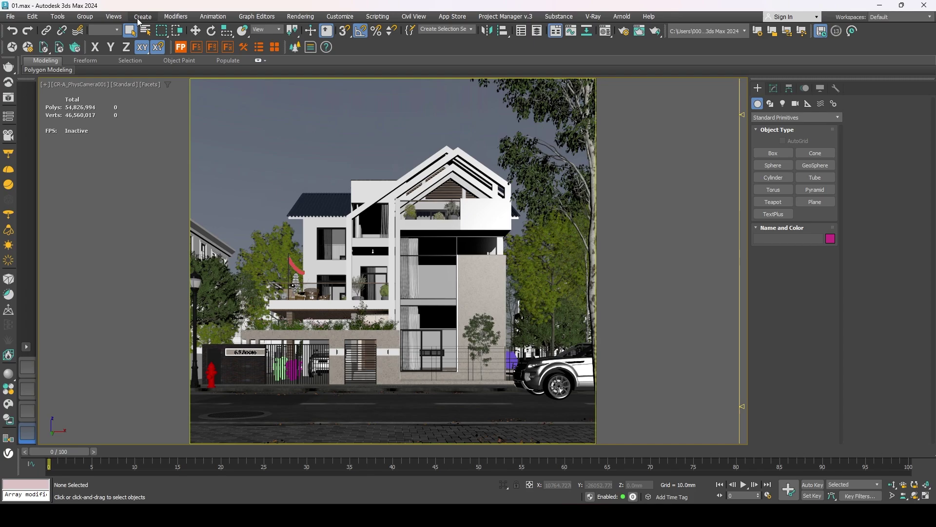
# - Set the active viewport's Default Lights to 2 Default Lights
pyautogui.click(113, 17)
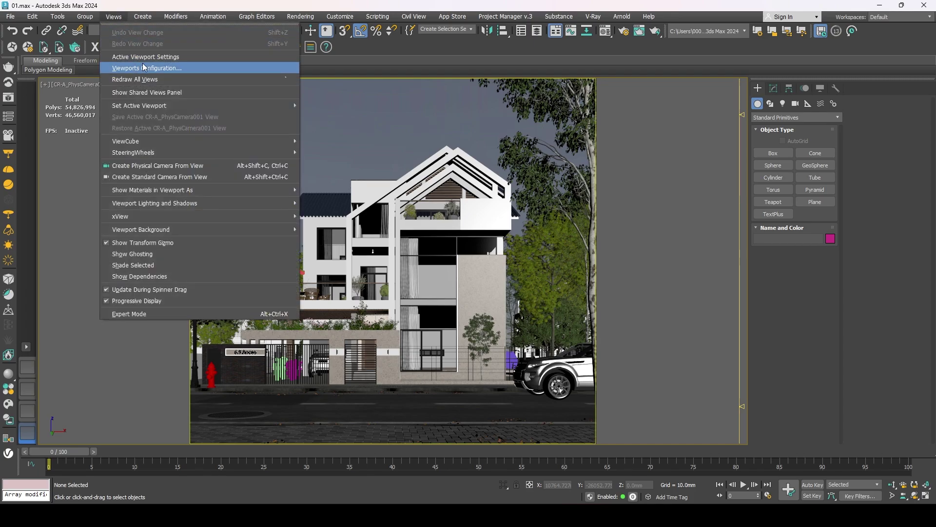
pyautogui.click(179, 57)
pyautogui.click(544, 151)
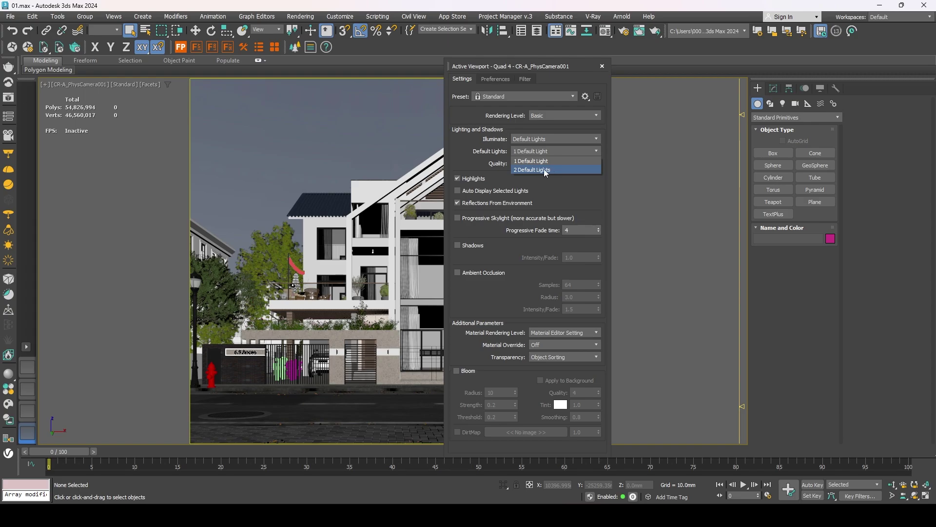
pyautogui.click(536, 170)
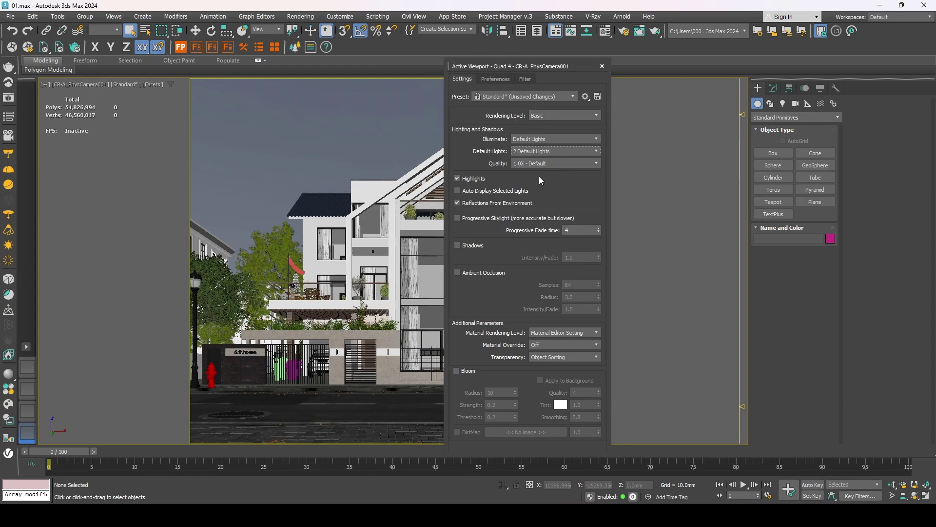
pyautogui.click(602, 67)
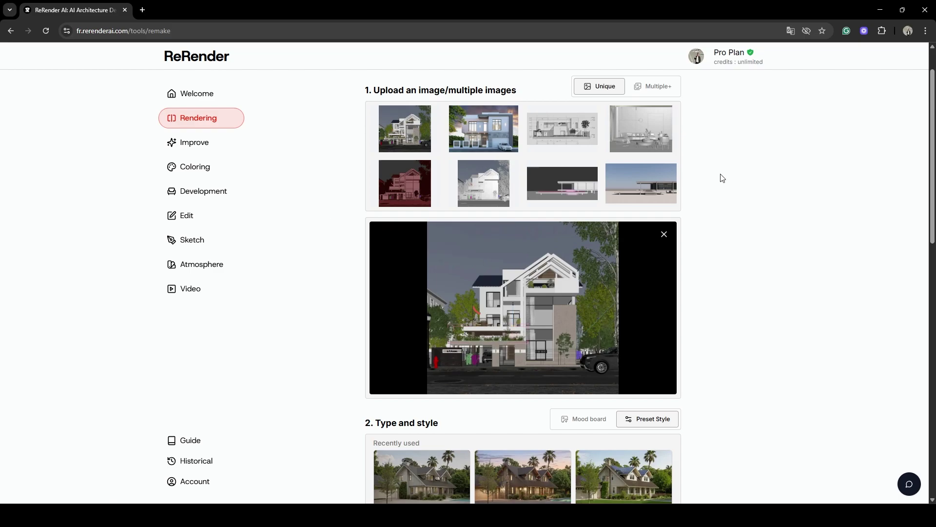
# - Expand the Type and style cards with More to list every Detached house style
pyautogui.scroll(-4, 716, 169)
pyautogui.scroll(-1, 712, 172)
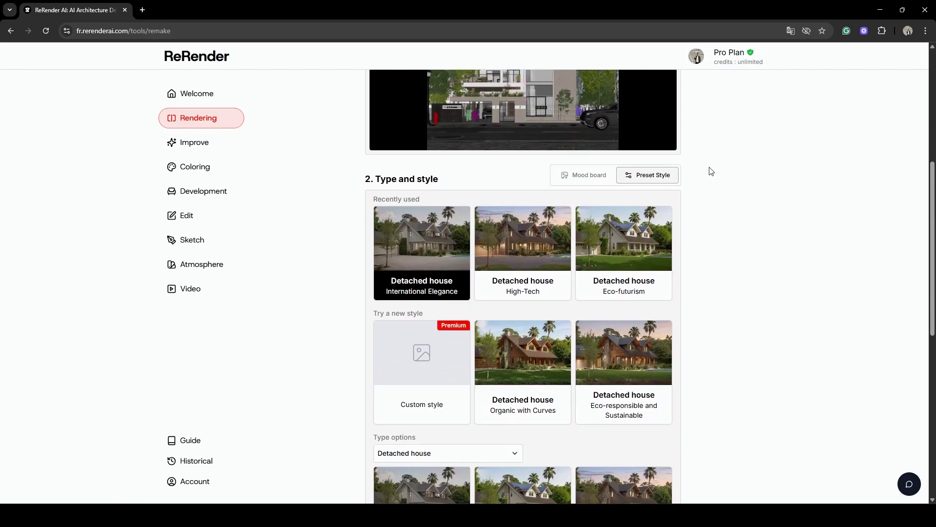
pyautogui.scroll(-2, 710, 171)
pyautogui.scroll(1, 709, 172)
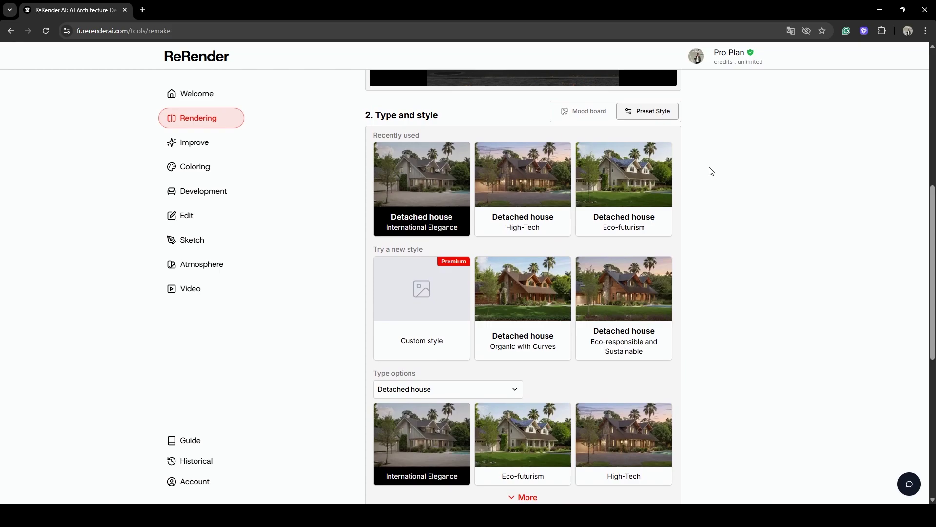
pyautogui.scroll(-1, 331, 206)
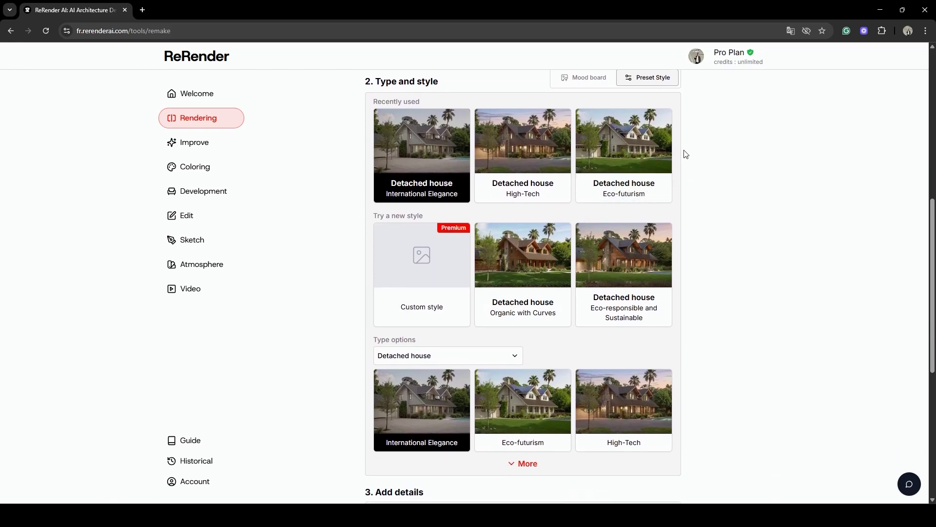
pyautogui.scroll(-2, 514, 372)
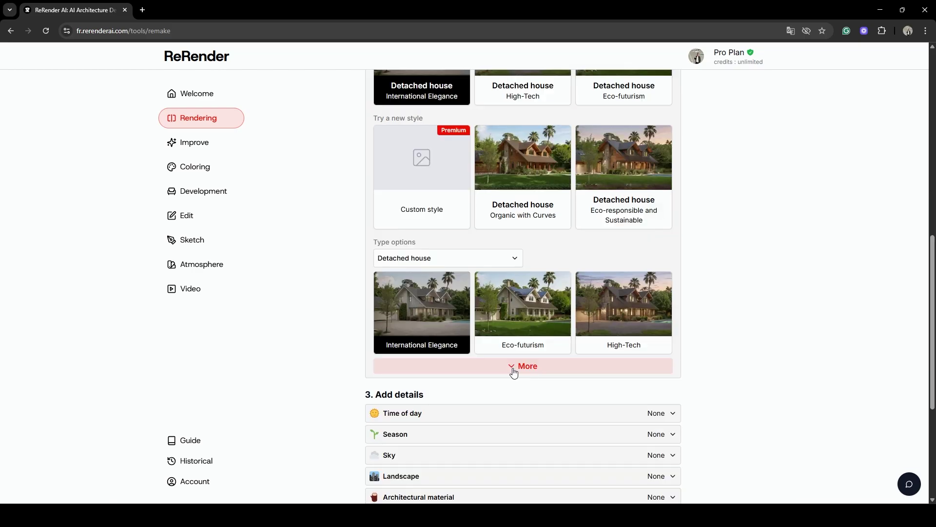
pyautogui.click(514, 373)
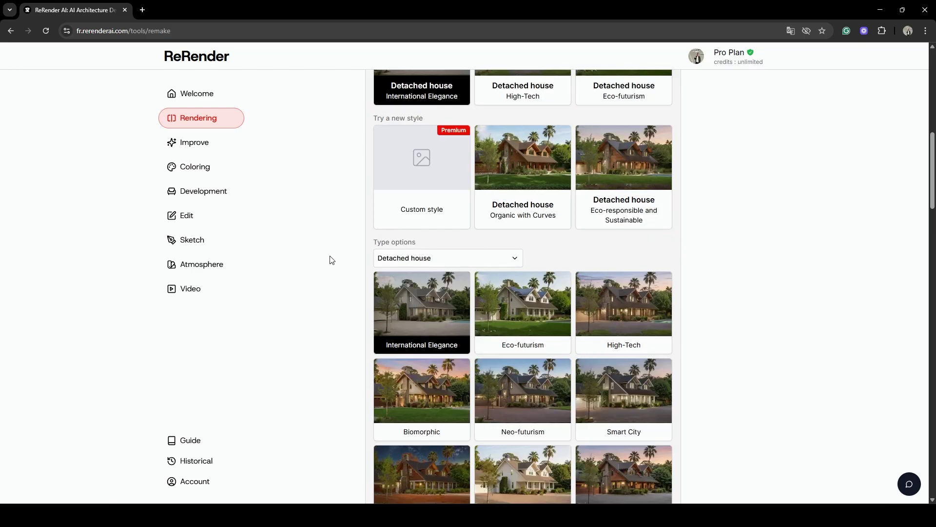
pyautogui.scroll(-3, 332, 260)
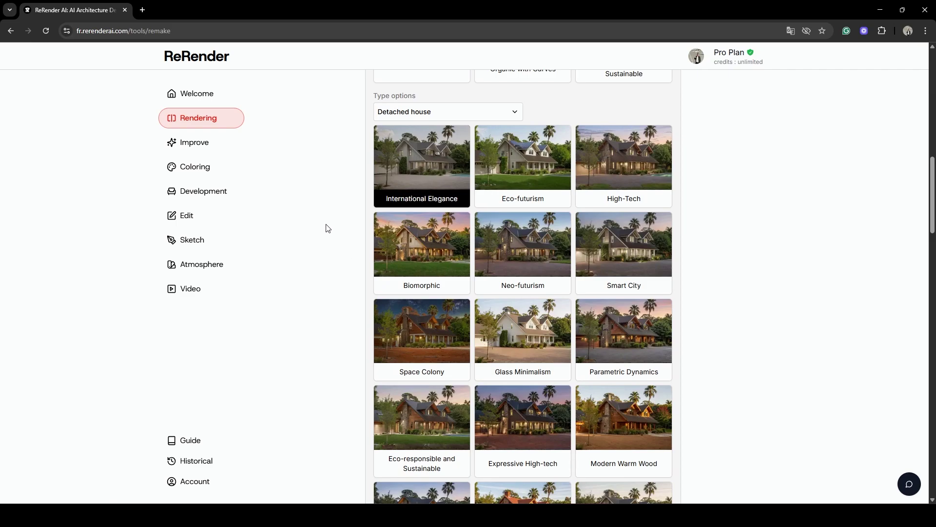
# - Choose Residences > Detached house as the building type and browse its style grid
pyautogui.click(517, 115)
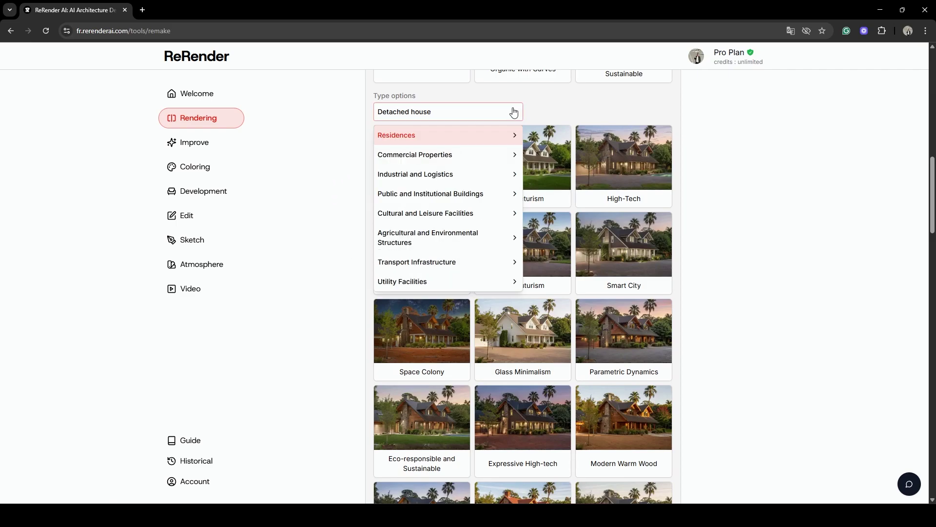
pyautogui.moveTo(419, 166)
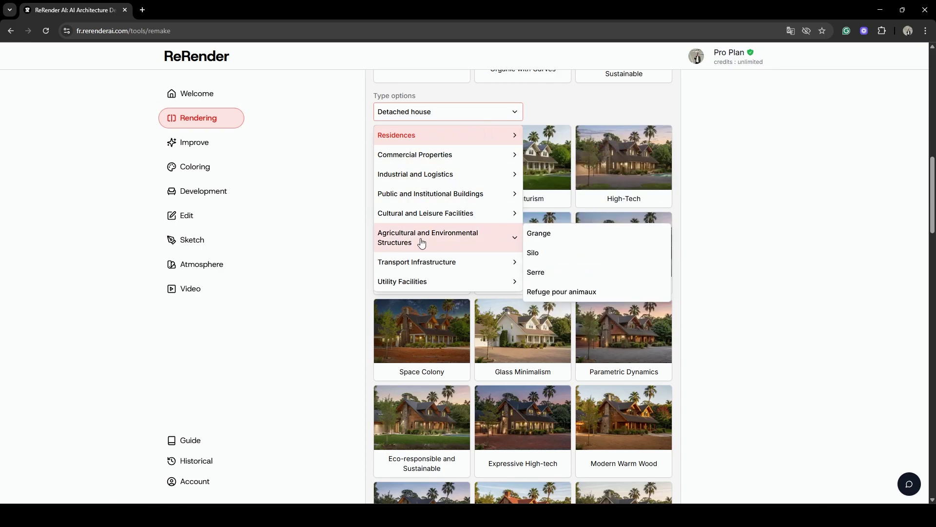
pyautogui.moveTo(439, 140)
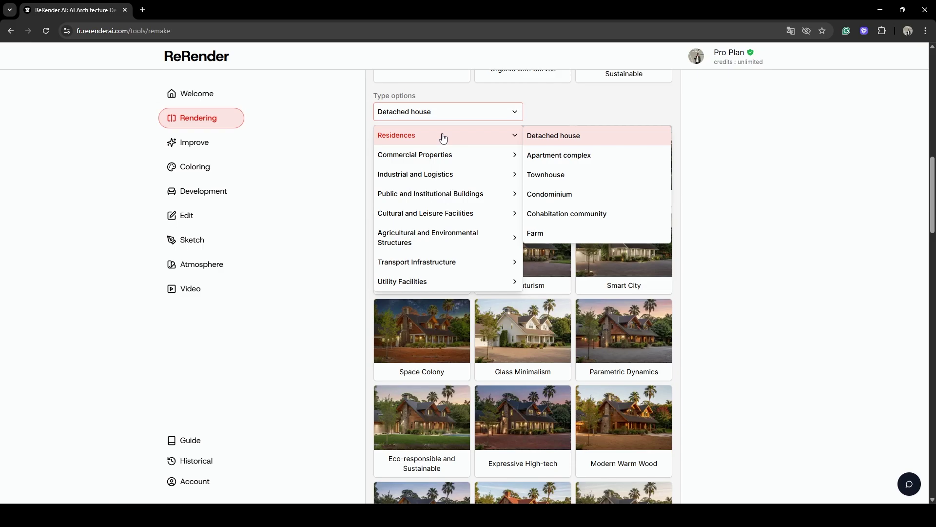
pyautogui.click(585, 140)
pyautogui.scroll(-1, 701, 127)
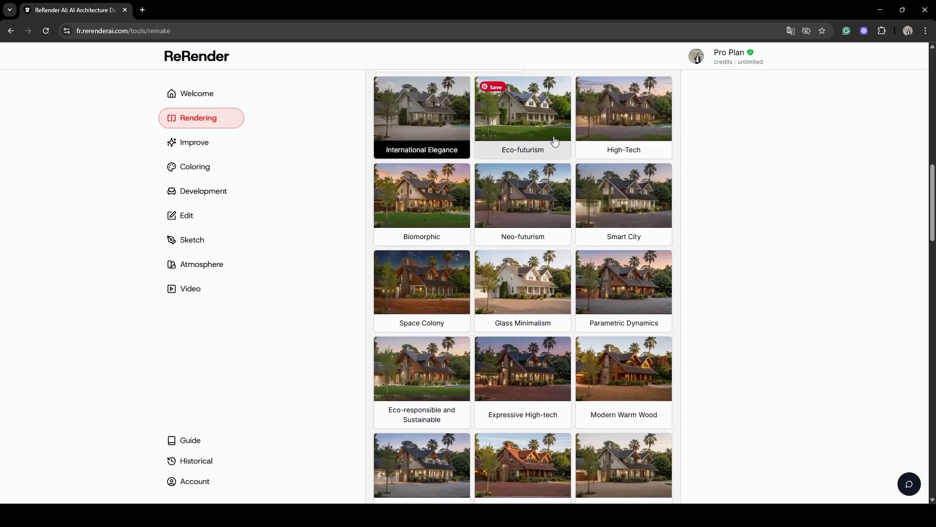
pyautogui.scroll(1, 463, 164)
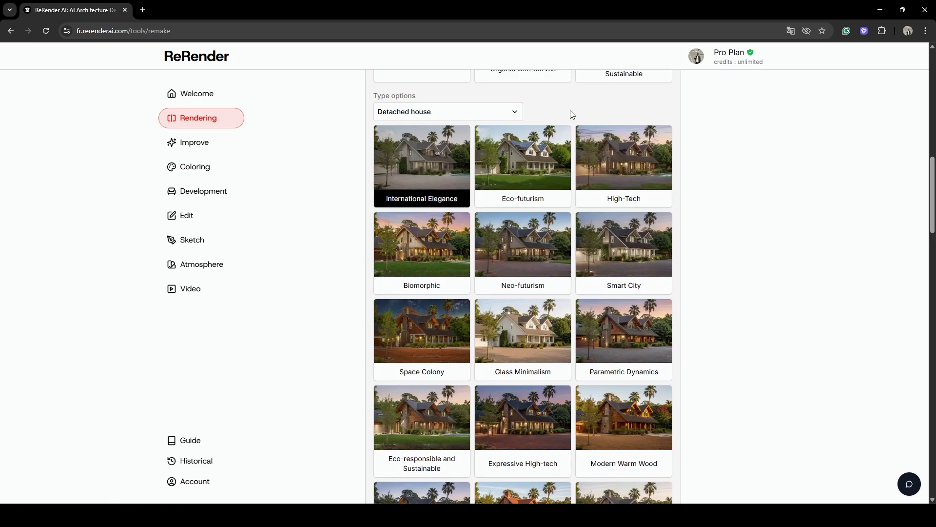
pyautogui.scroll(-20, 627, 106)
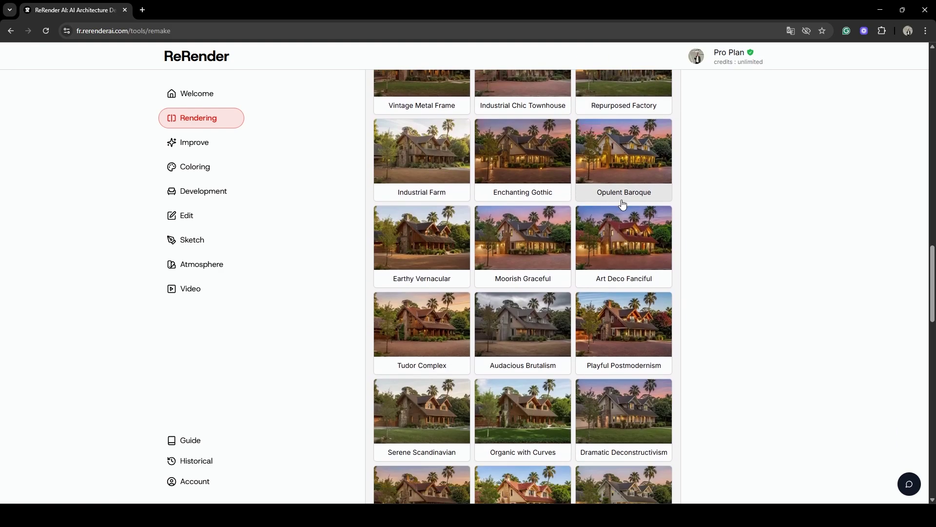
pyautogui.scroll(-10, 483, 187)
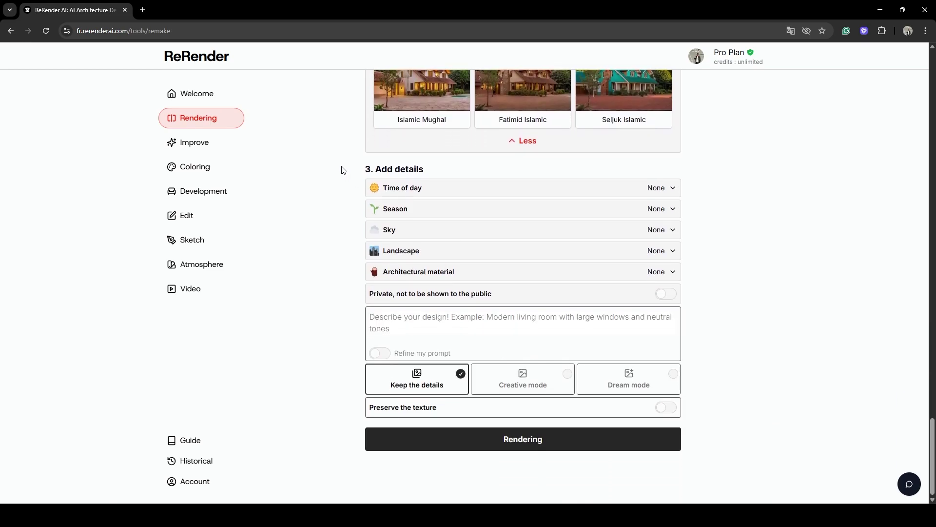
# - Enter the prompt 'high resolution render of a modern house' and turn on Refine my prompt
pyautogui.click(671, 189)
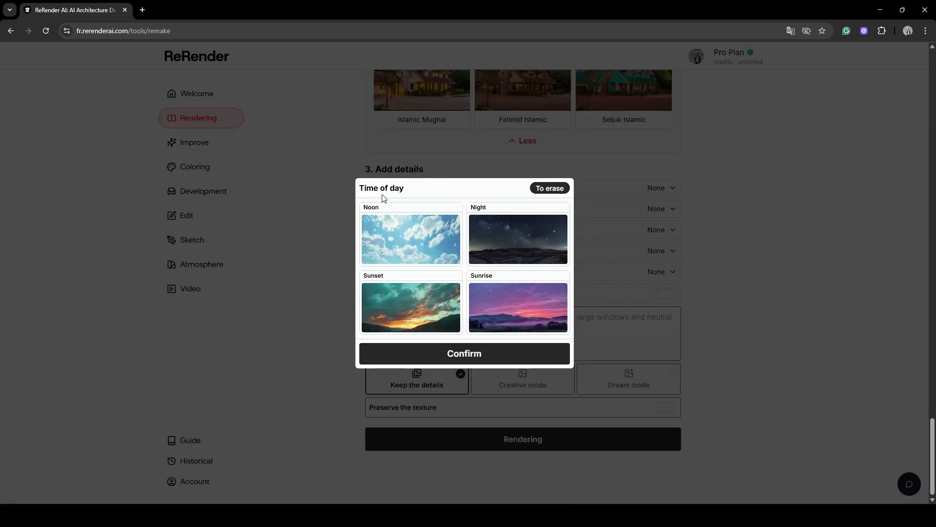
pyautogui.click(349, 268)
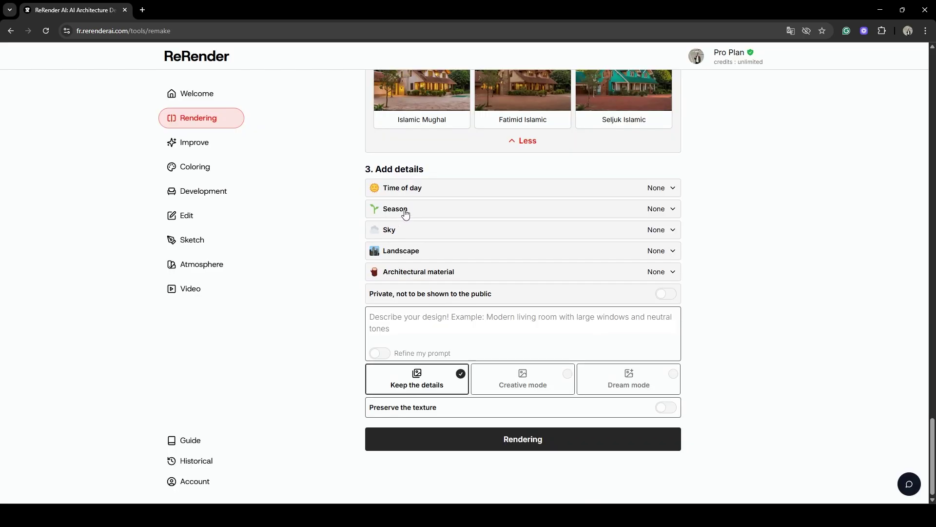
pyautogui.click(409, 213)
pyautogui.click(331, 187)
pyautogui.write('high ')
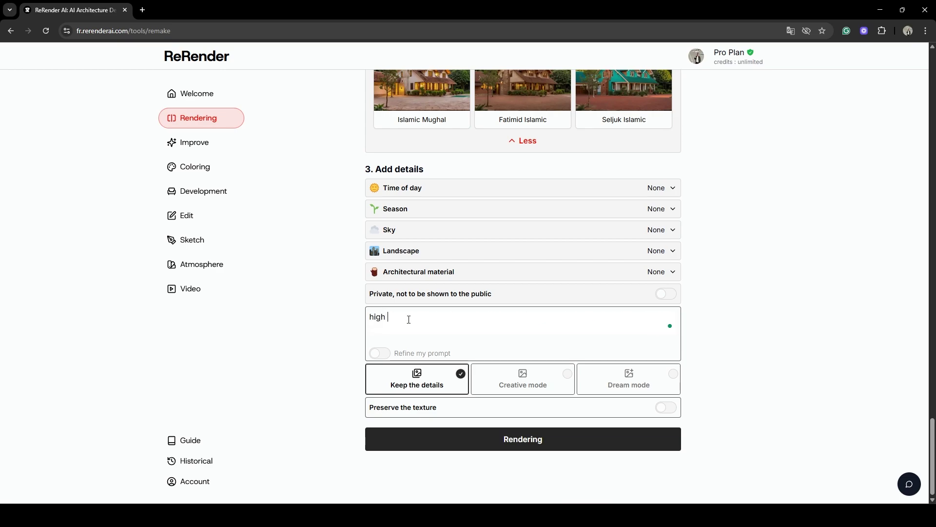
pyautogui.write('resolution render of a modern house')
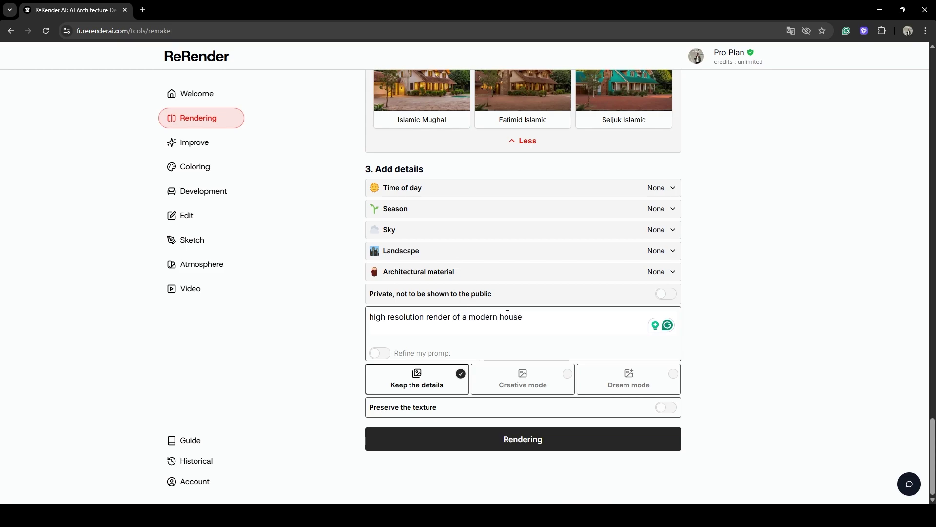
pyautogui.click(383, 354)
# - Set Time of day to Noon and Season to Summer
pyautogui.click(439, 187)
pyautogui.click(412, 236)
pyautogui.click(458, 353)
pyautogui.click(515, 238)
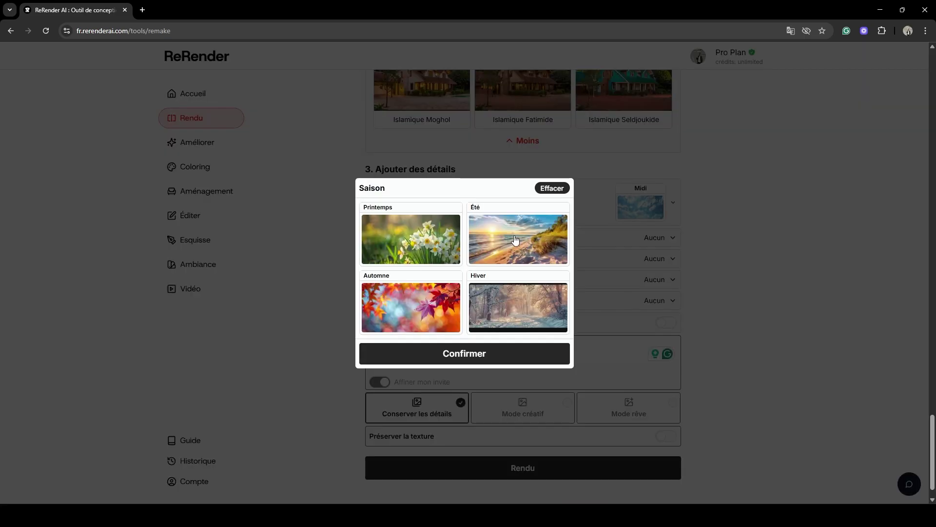
pyautogui.click(507, 243)
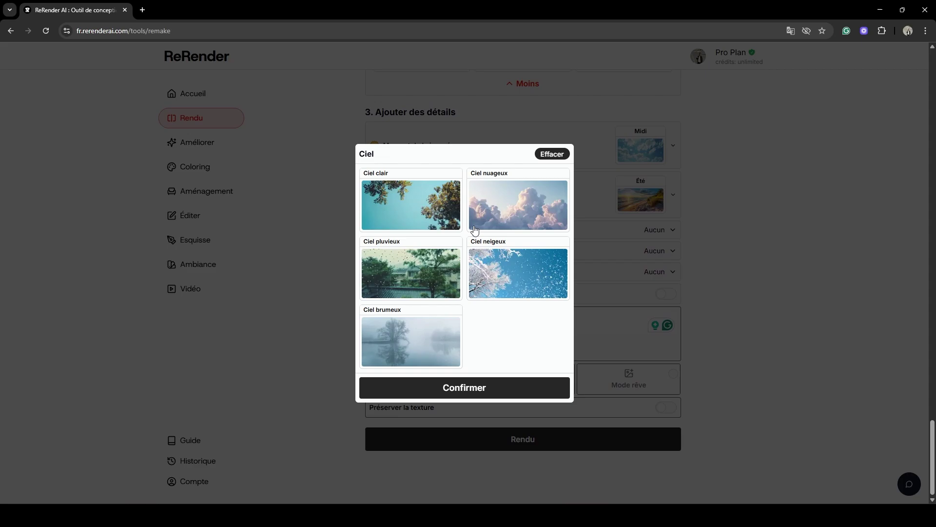
# - Add a Rainy sky and a Forest landscape to the details
pyautogui.click(401, 271)
pyautogui.click(477, 387)
pyautogui.click(393, 226)
pyautogui.click(396, 252)
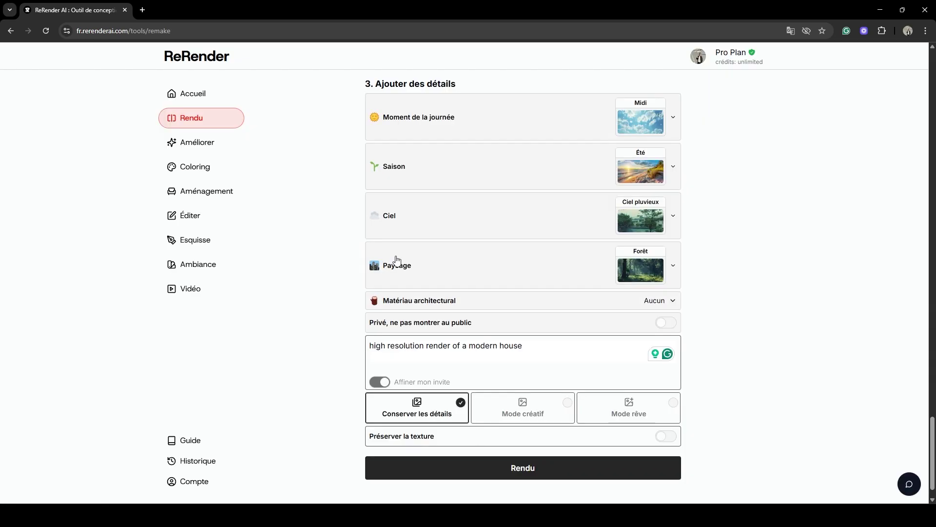
# - Launch the International Elegance render after reviewing the refined prompt in the modal
pyautogui.scroll(-1, 706, 194)
pyautogui.scroll(1, 717, 278)
pyautogui.scroll(-1, 678, 336)
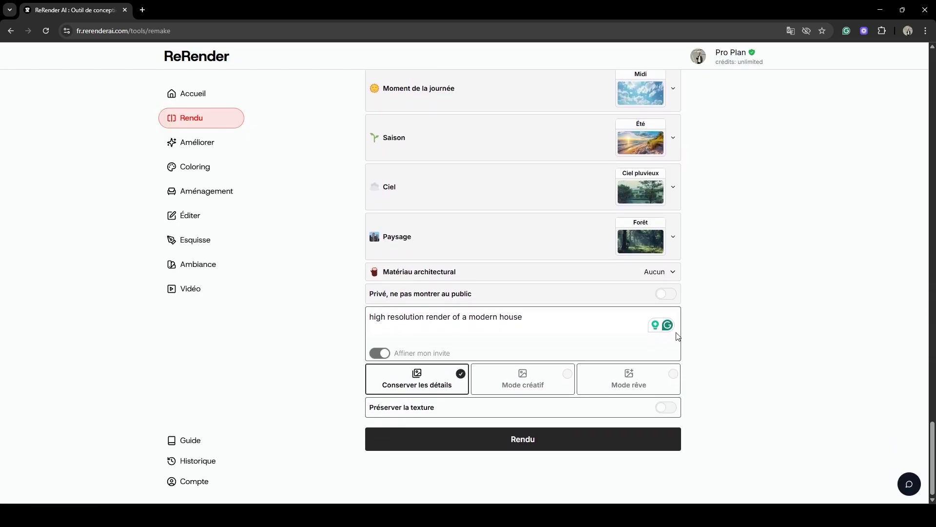
pyautogui.click(522, 439)
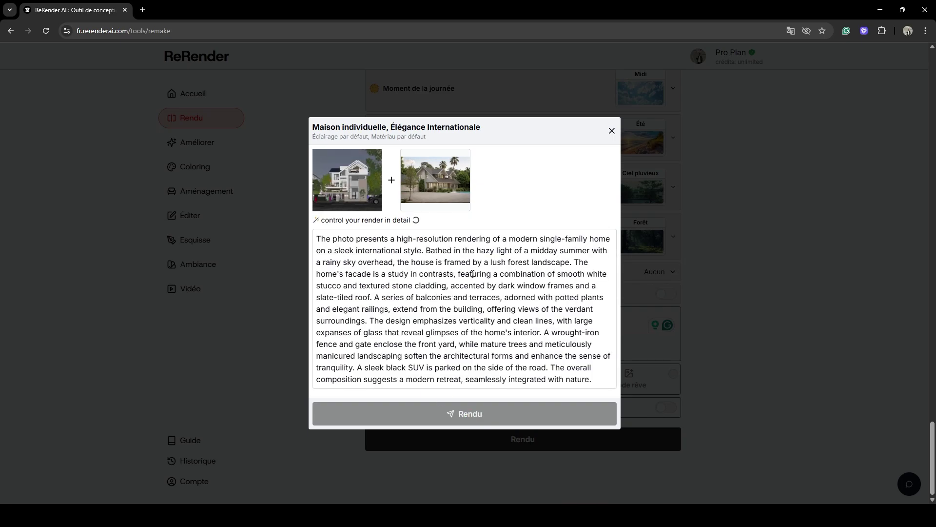
pyautogui.click(465, 312)
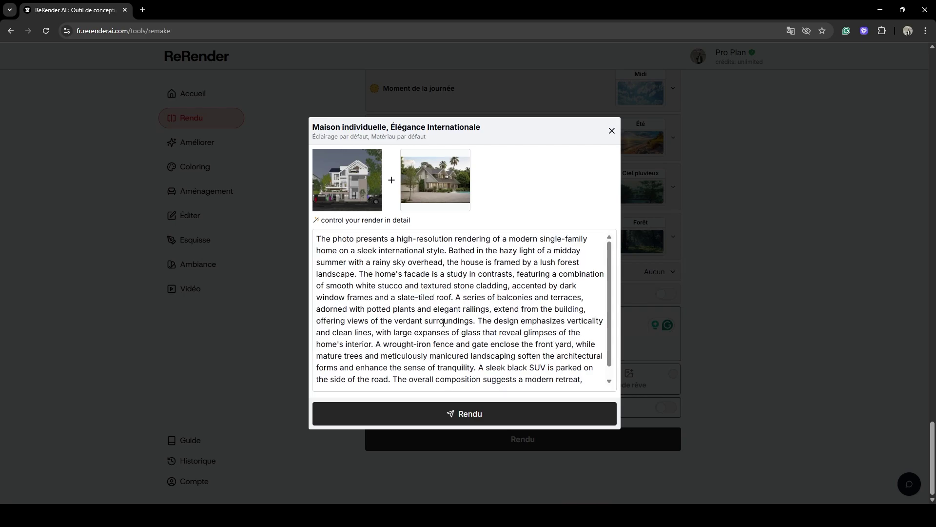
pyautogui.click(492, 415)
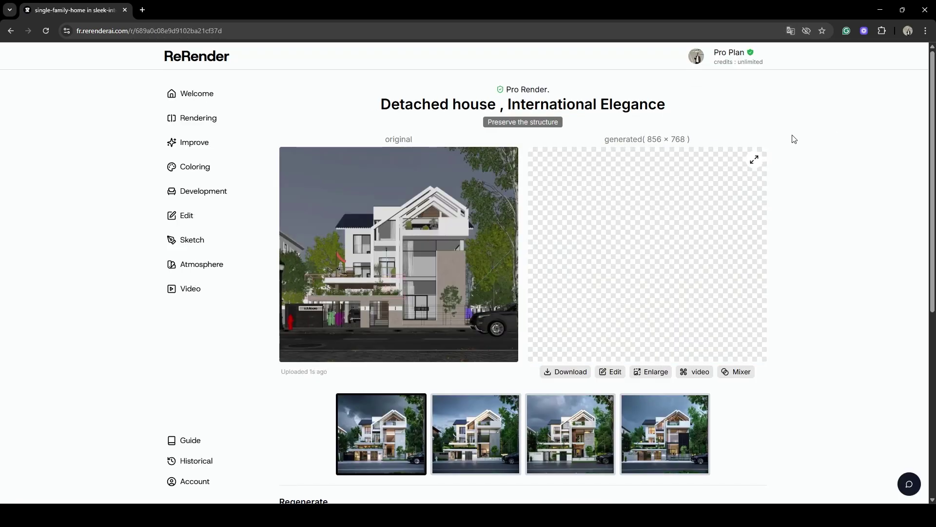
# - Open the large original-versus-render comparison and drag its divider across
pyautogui.scroll(-1, 777, 135)
pyautogui.scroll(1, 786, 156)
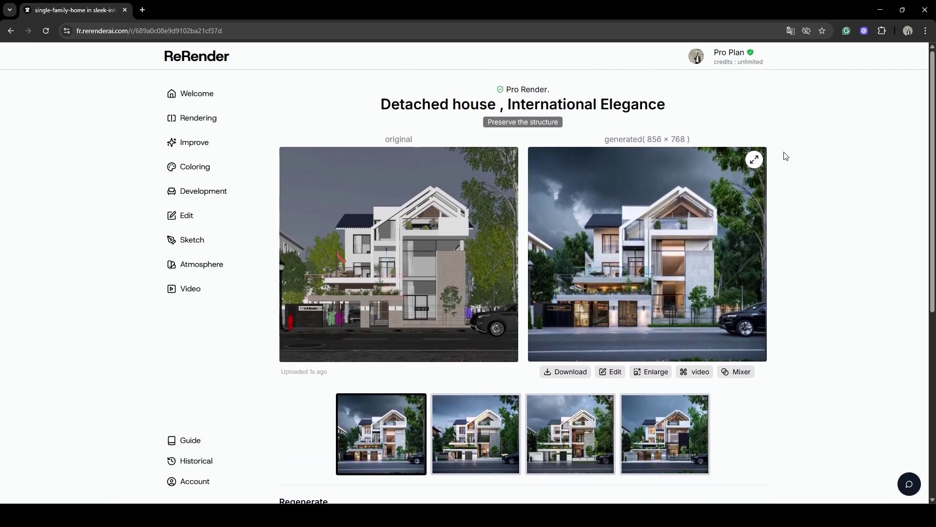
pyautogui.click(754, 160)
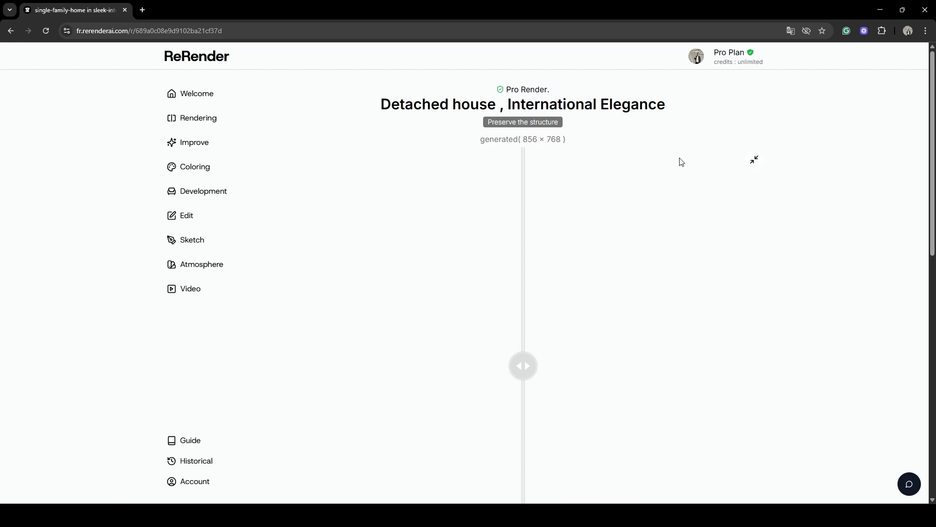
pyautogui.scroll(-2, 663, 145)
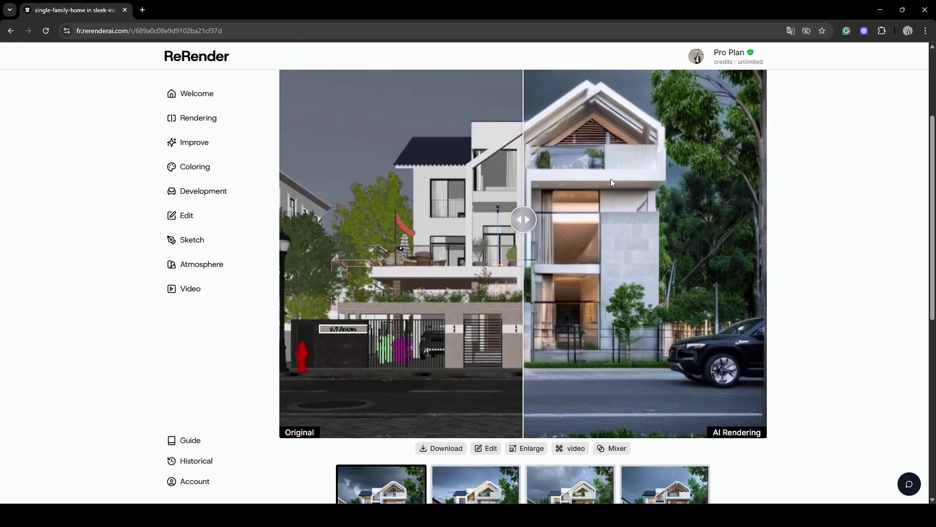
pyautogui.scroll(1, 613, 179)
pyautogui.moveTo(523, 268); pyautogui.dragTo(314, 258)
pyautogui.scroll(-1, 429, 104)
pyautogui.scroll(1, 447, 140)
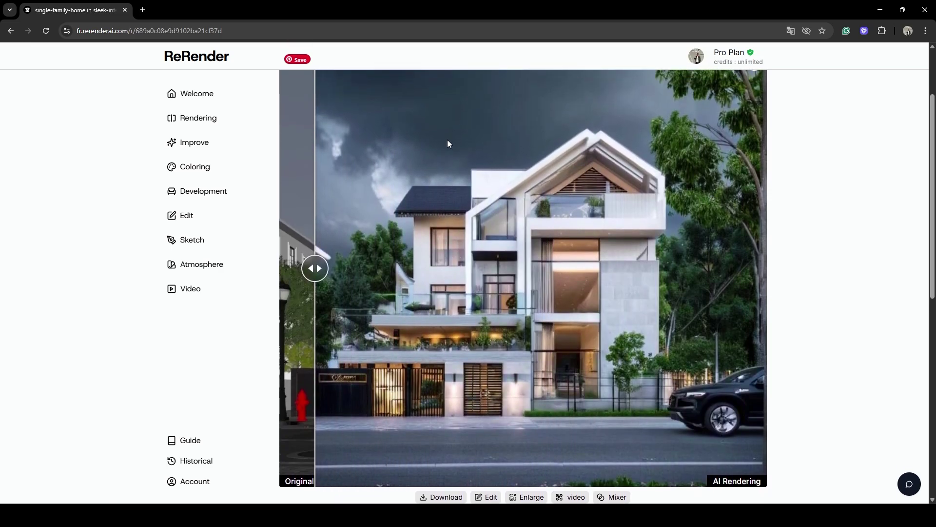
pyautogui.scroll(-4, 448, 143)
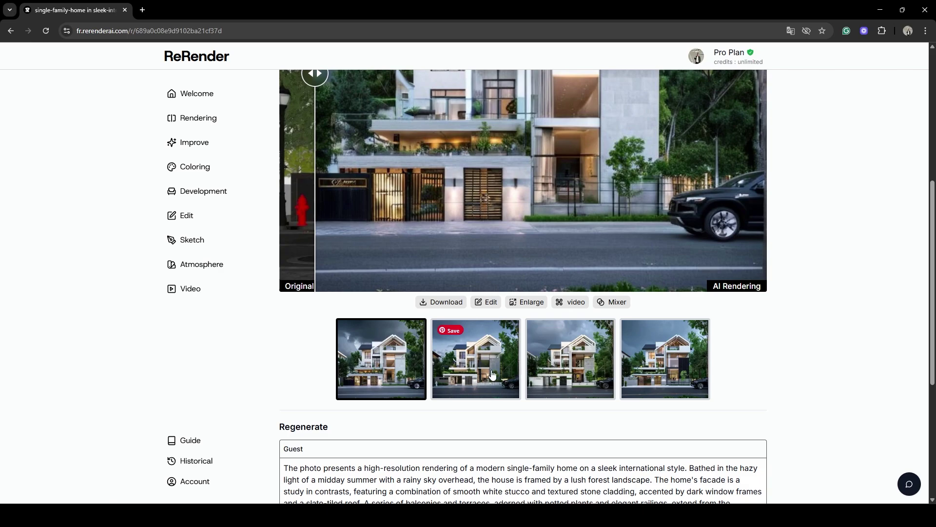
# - Flip through the second, third and fourth variants, settling on the third
pyautogui.click(478, 361)
pyautogui.scroll(2, 505, 264)
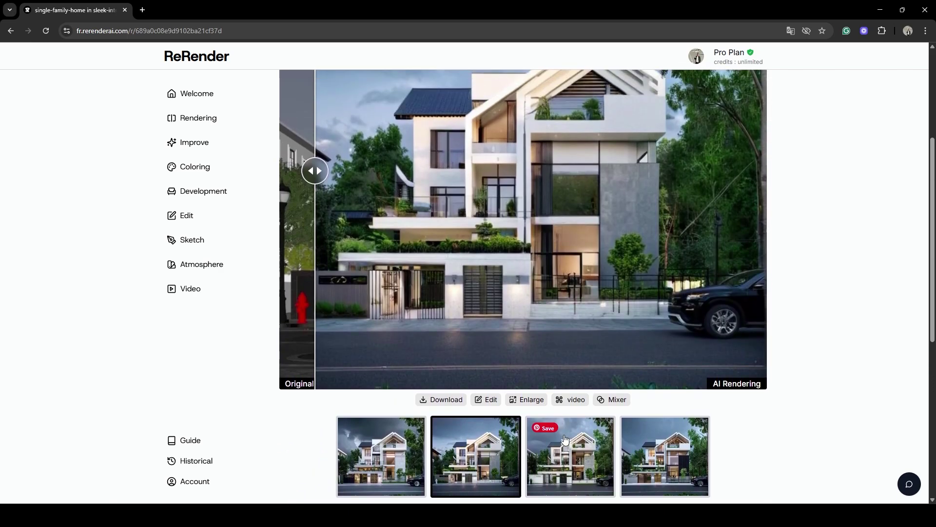
pyautogui.click(564, 443)
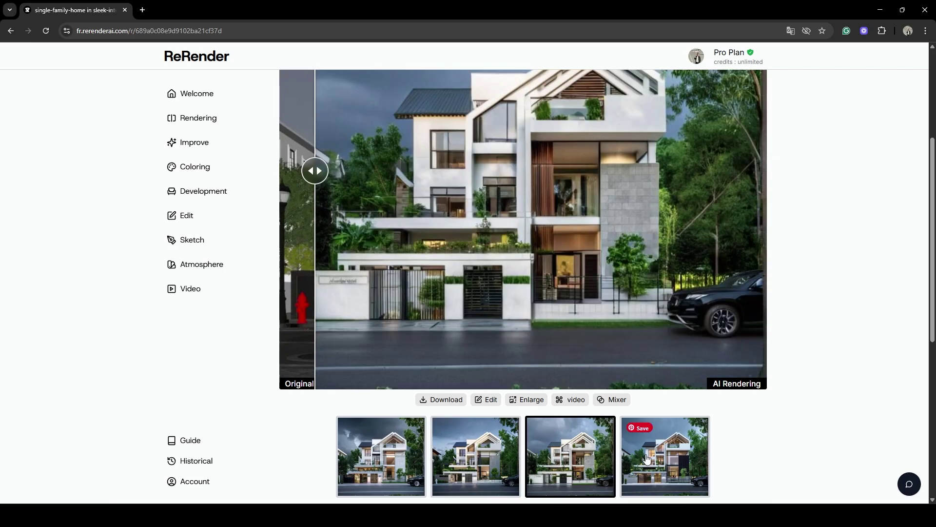
pyautogui.click(647, 458)
pyautogui.scroll(1, 658, 312)
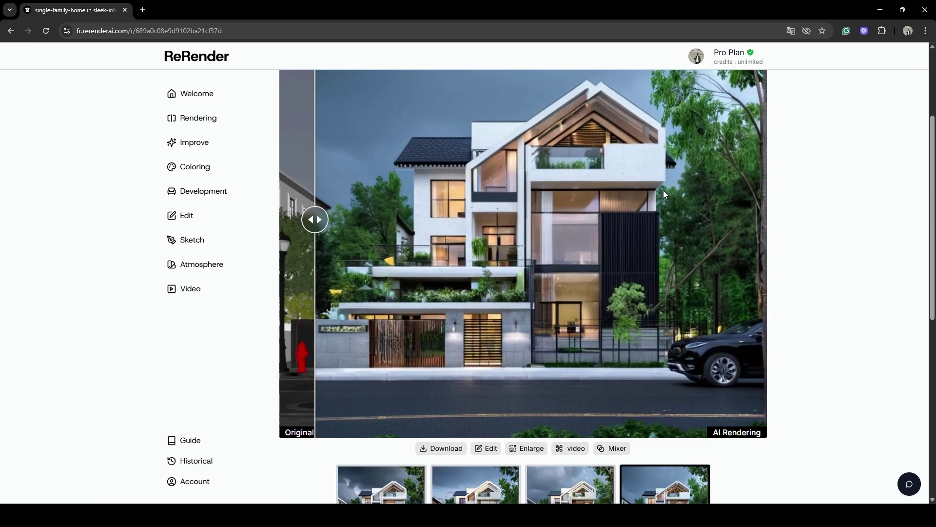
pyautogui.scroll(-2, 663, 194)
pyautogui.click(571, 409)
pyautogui.scroll(2, 560, 395)
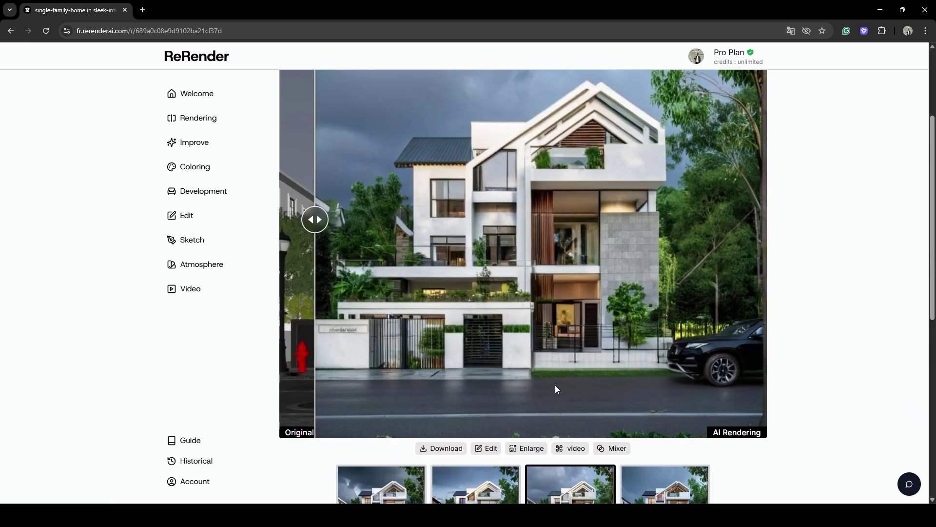
pyautogui.scroll(-1, 505, 320)
pyautogui.scroll(1, 493, 307)
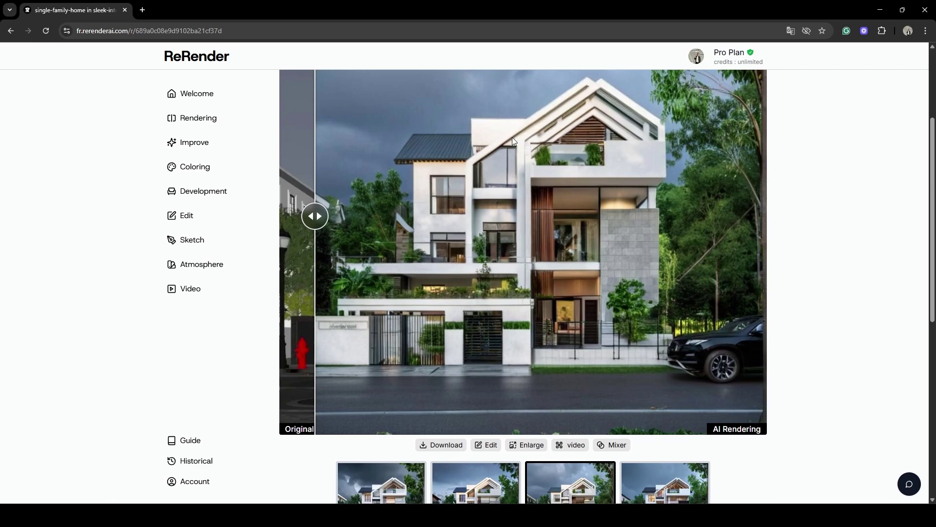
pyautogui.scroll(-3, 513, 139)
pyautogui.scroll(-1, 512, 138)
pyautogui.scroll(2, 513, 139)
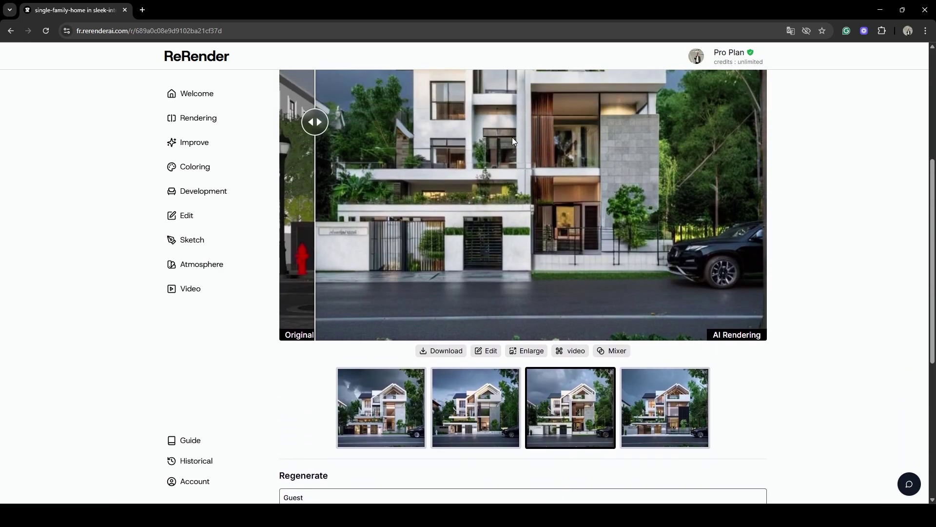
# - Enlarge the render to 1712 × 1536, compare it, then enlarge again to 2568 × 2304
pyautogui.click(531, 357)
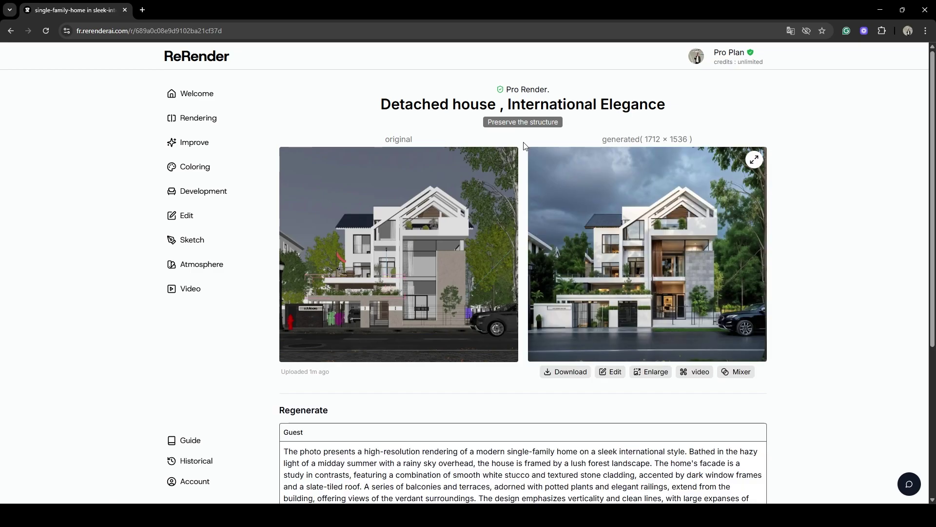
pyautogui.click(755, 159)
pyautogui.scroll(-1, 606, 211)
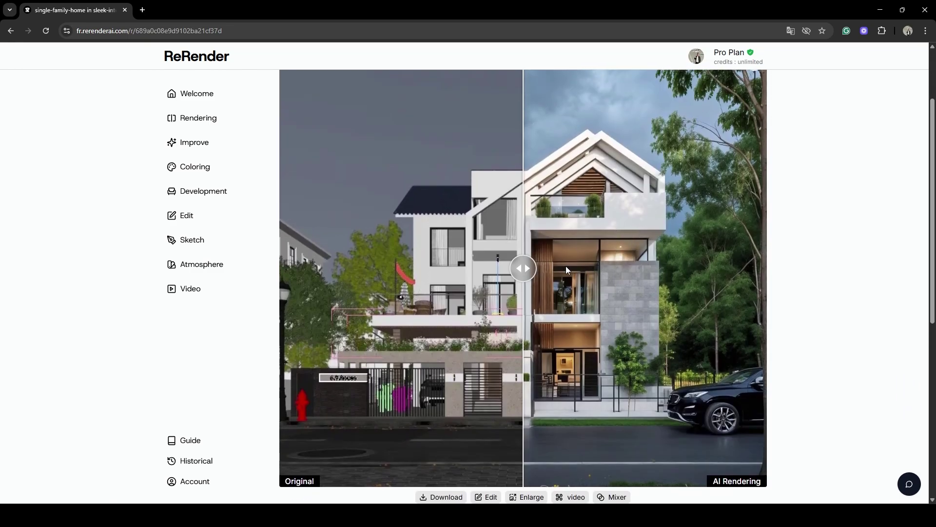
pyautogui.moveTo(521, 268); pyautogui.dragTo(311, 246)
pyautogui.scroll(-2, 613, 209)
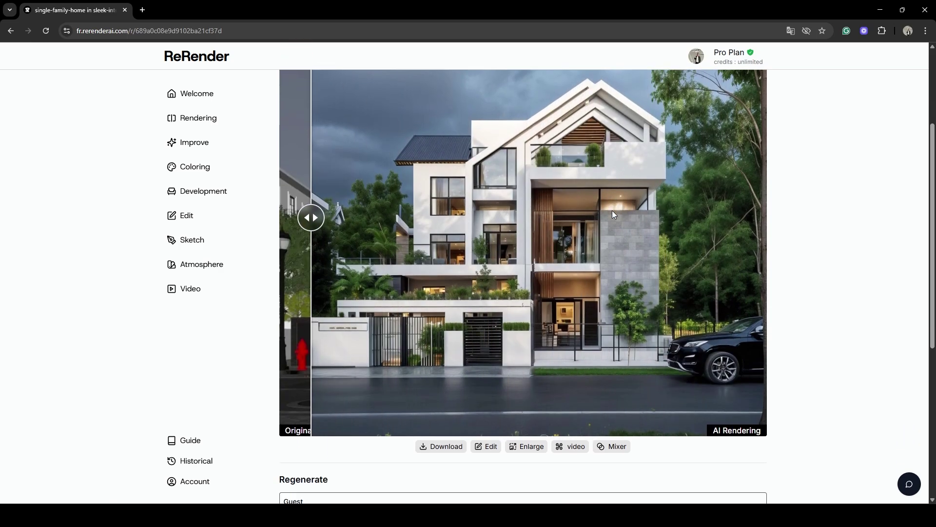
pyautogui.scroll(-2, 624, 200)
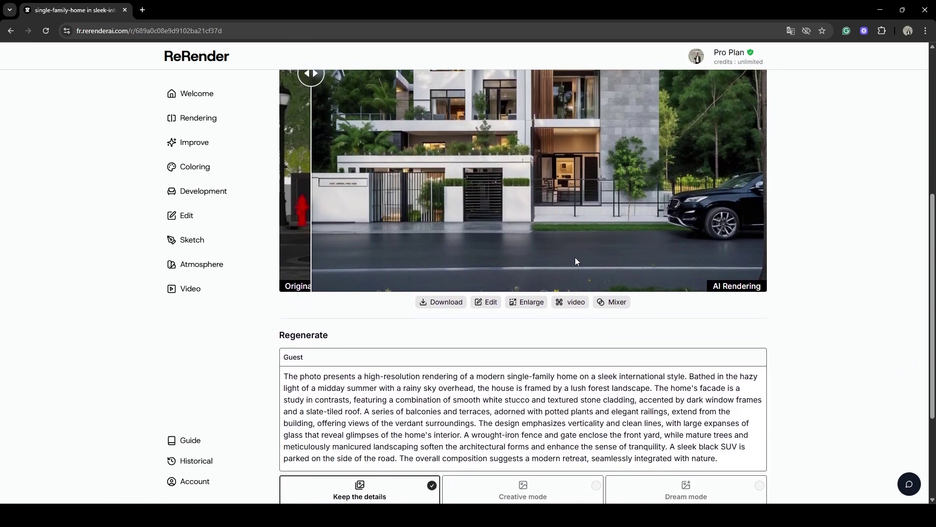
pyautogui.click(530, 302)
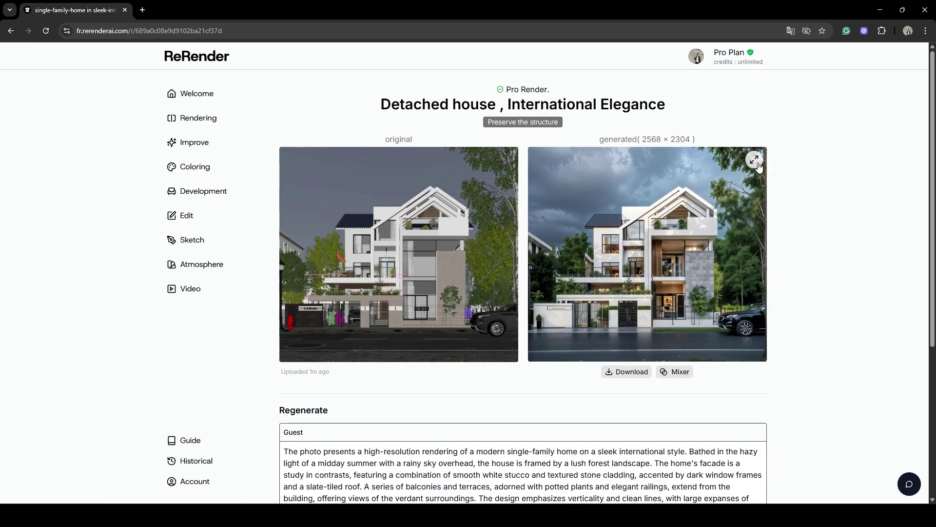
# - Expand the house rendering and slide the comparison left to reveal more of the AI render
pyautogui.click(754, 161)
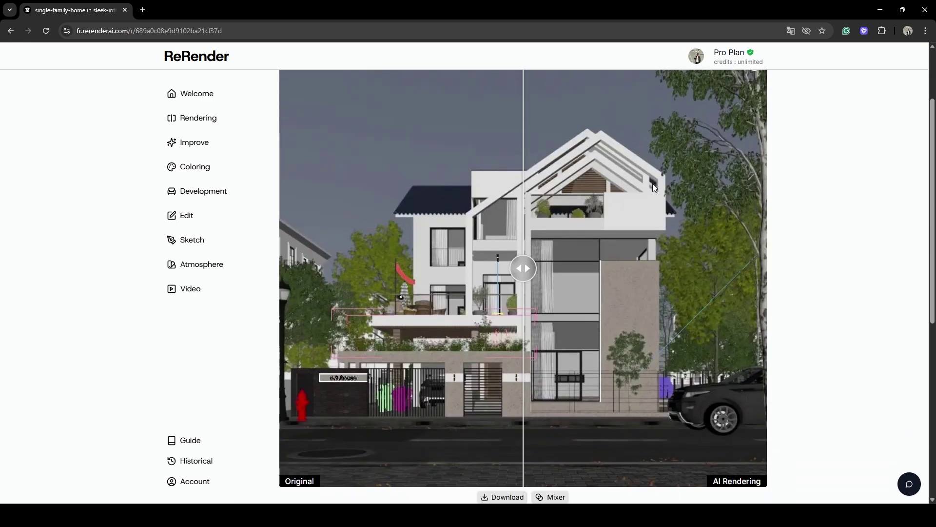
pyautogui.moveTo(528, 270); pyautogui.dragTo(298, 258)
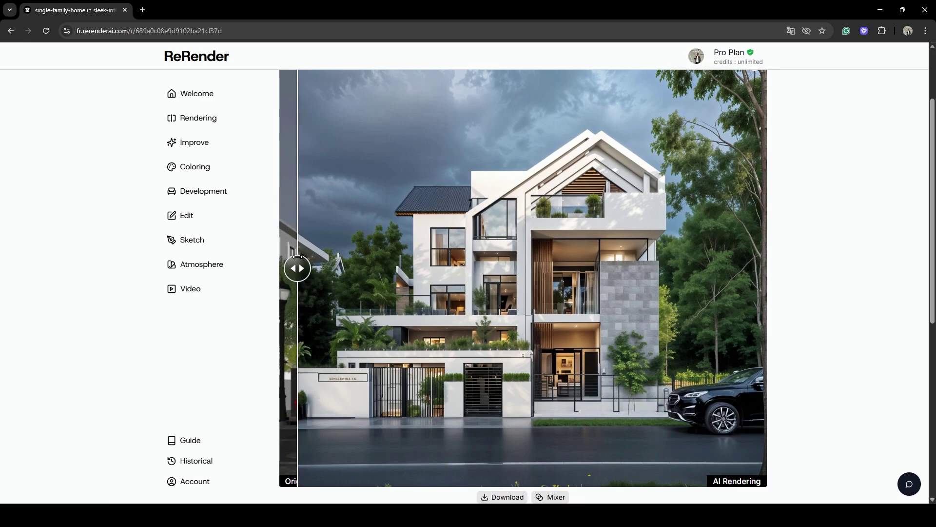
pyautogui.scroll(-2, 552, 188)
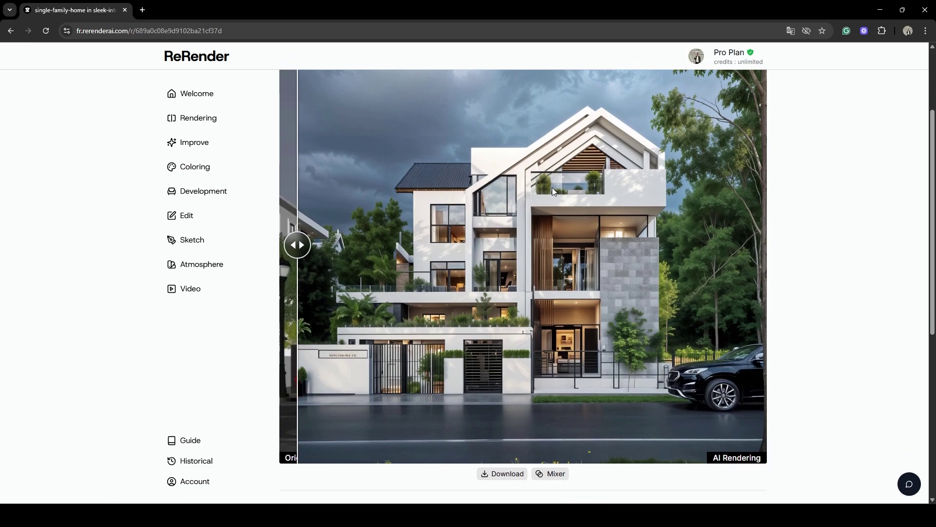
pyautogui.scroll(1, 449, 221)
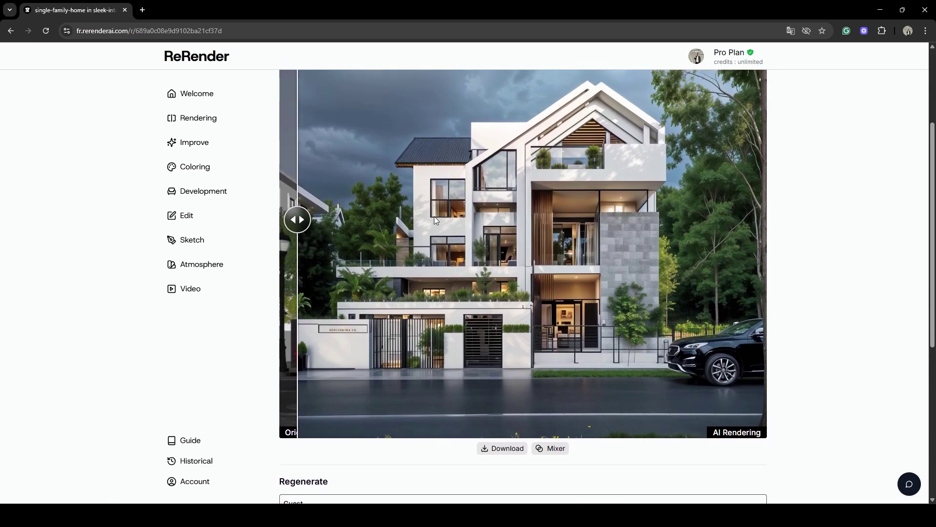
pyautogui.scroll(-1, 567, 162)
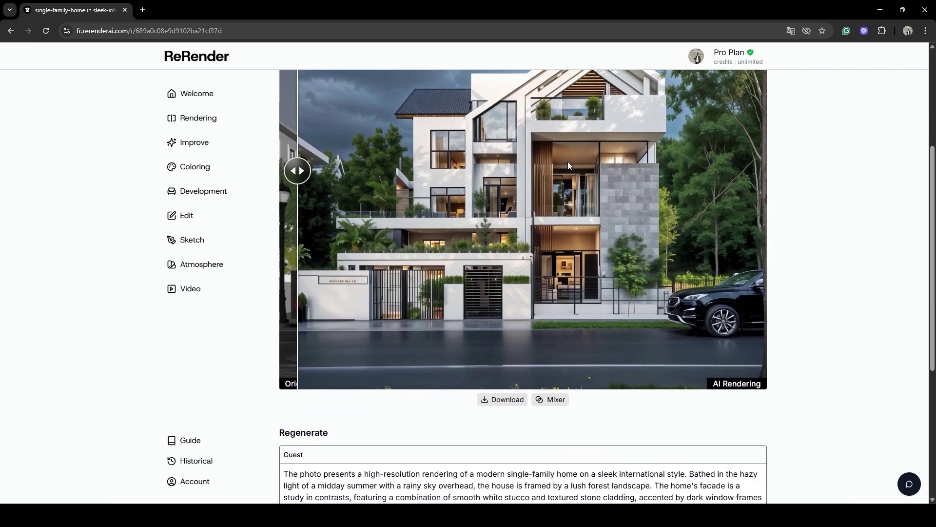
# - Download the 2568 × 2304 AI house rendering as a 669 KB JPG
pyautogui.scroll(-1, 552, 175)
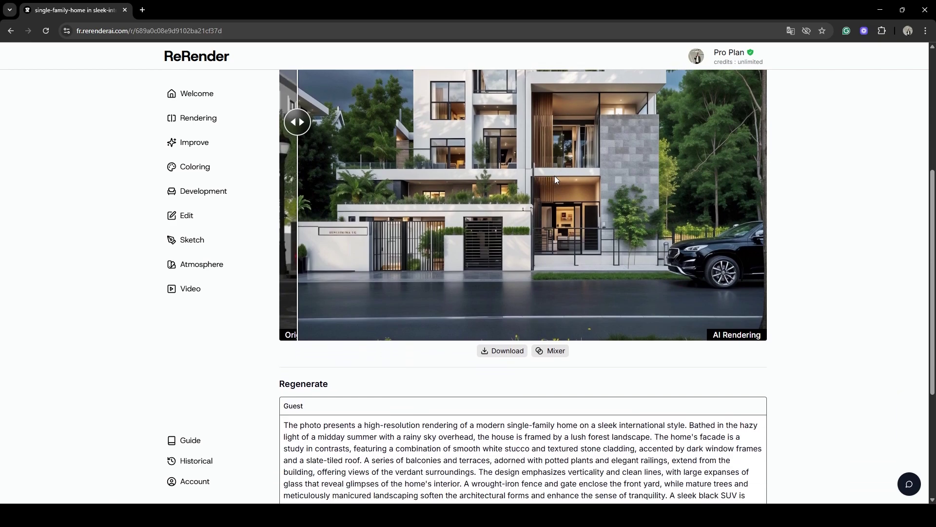
pyautogui.scroll(1, 554, 179)
pyautogui.scroll(-2, 528, 267)
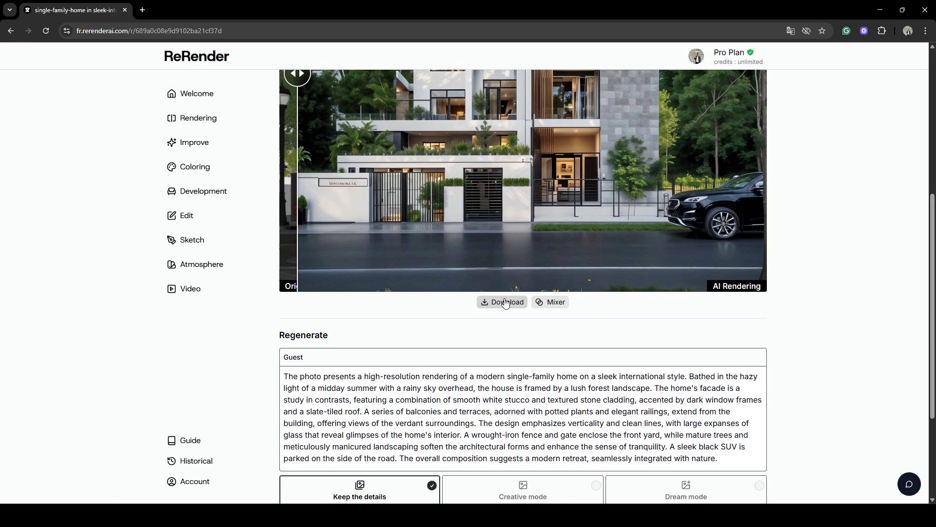
pyautogui.click(490, 305)
pyautogui.scroll(3, 435, 279)
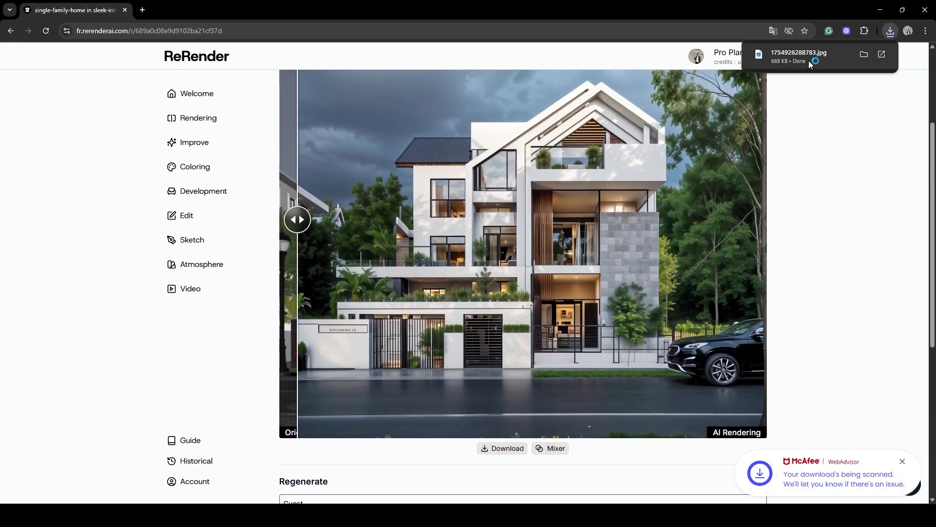
# - Open the downloaded 2568×2304 rendering maximized in Photos and zoom around its facade and roof
pyautogui.click(808, 61)
pyautogui.click(776, 125)
pyautogui.scroll(5, 437, 188)
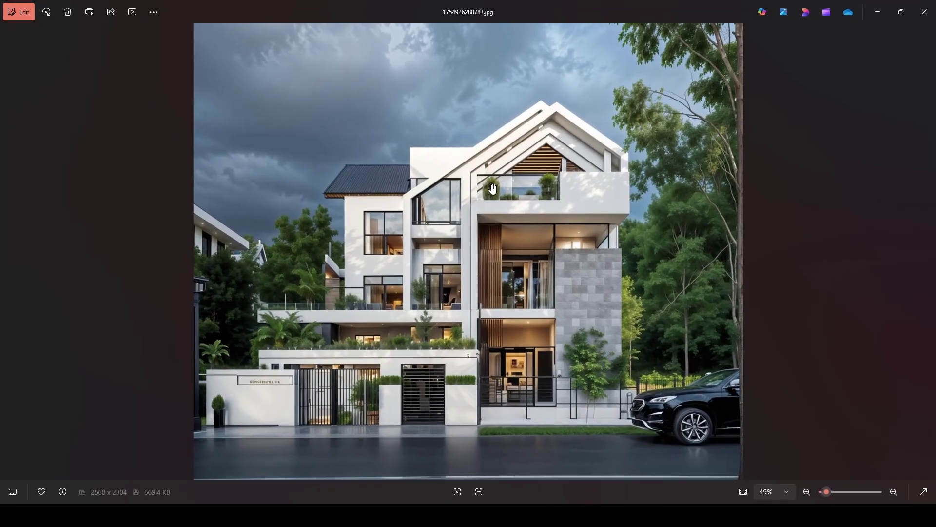
pyautogui.scroll(-5, 437, 188)
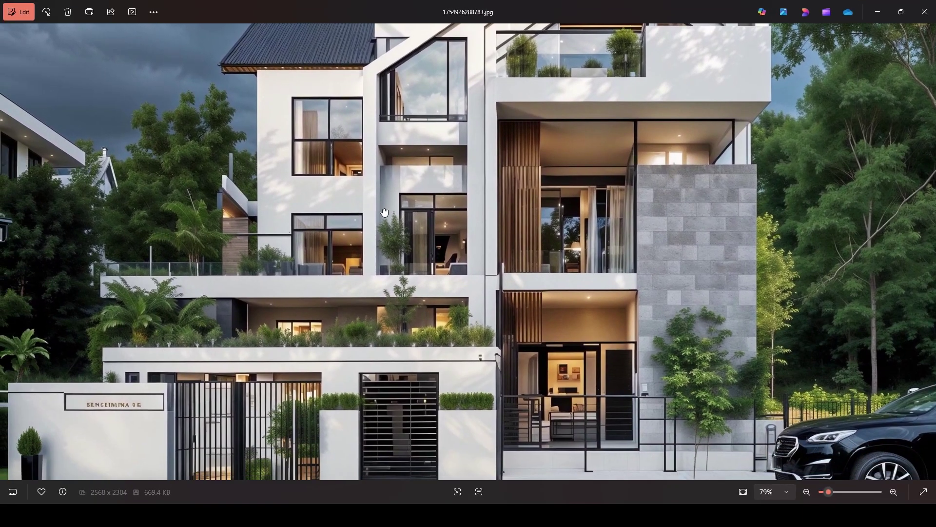
pyautogui.scroll(-2, 400, 200)
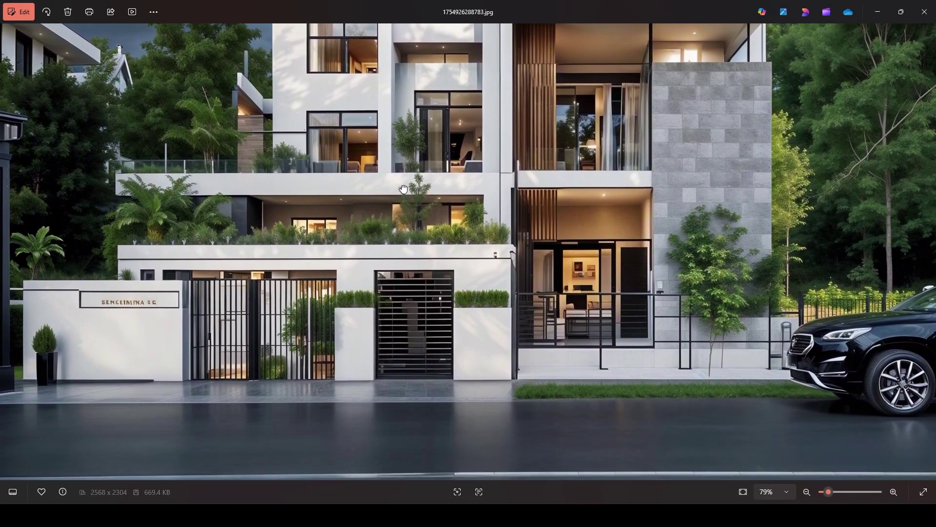
pyautogui.scroll(6, 431, 143)
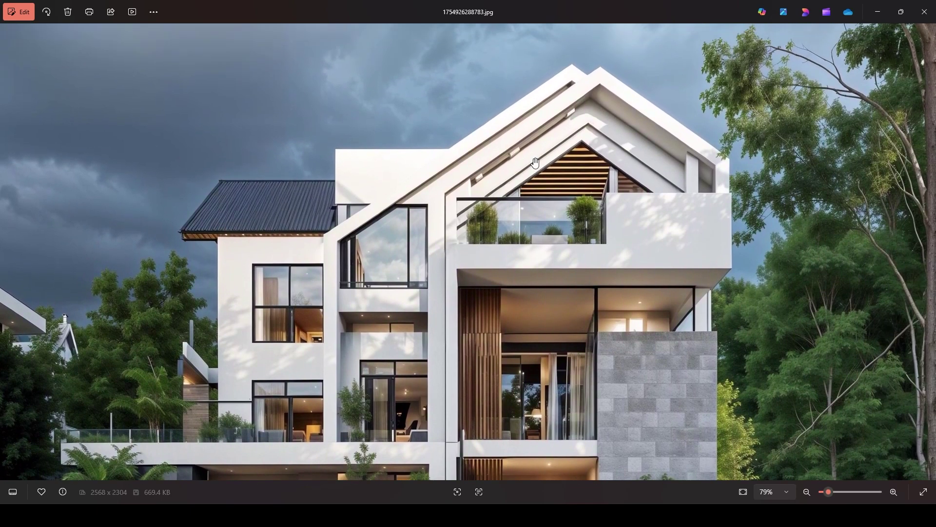
pyautogui.scroll(3, 438, 156)
pyautogui.scroll(-5, 369, 131)
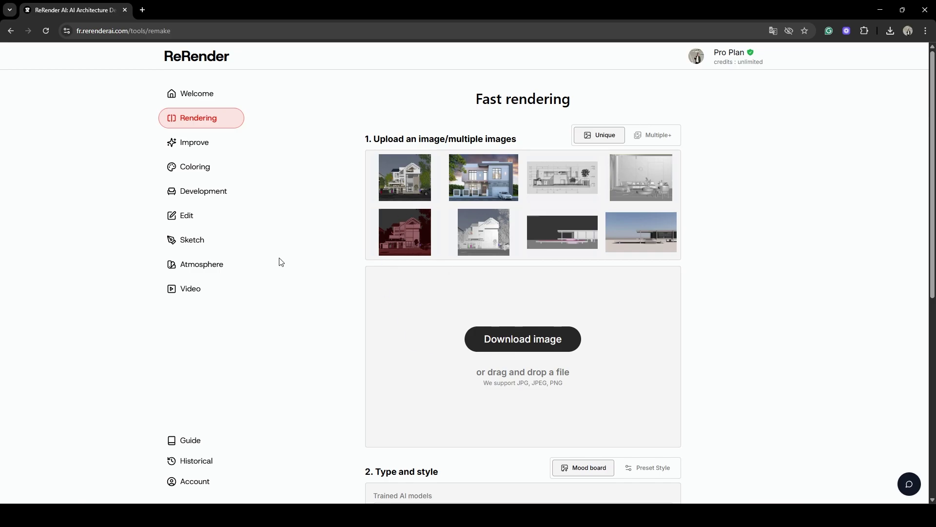
# - Open the Japandi Interiors moodboard under Atmosphere and scroll through its interior images
pyautogui.click(217, 276)
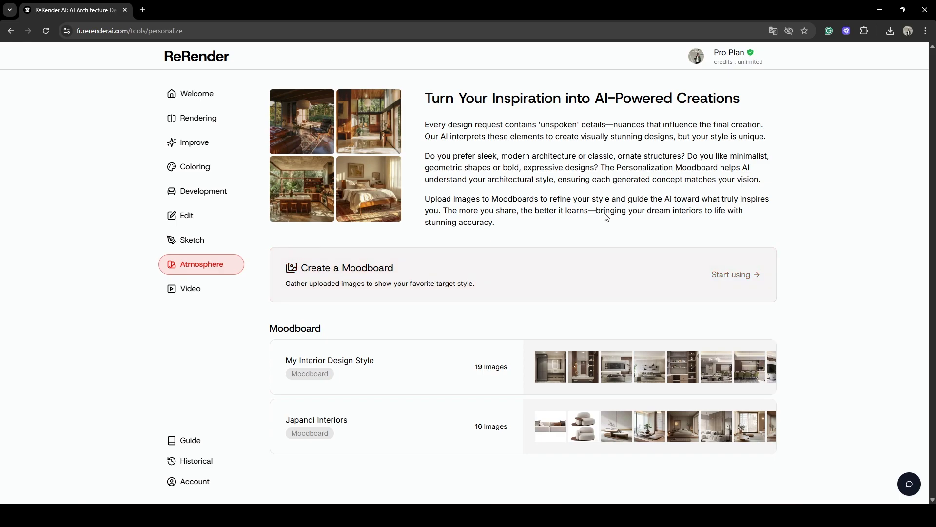
pyautogui.click(432, 427)
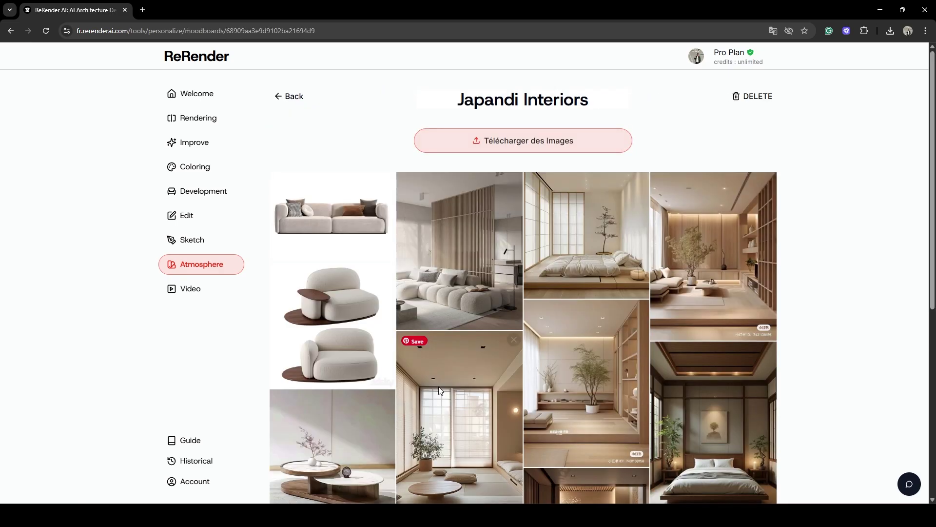
pyautogui.scroll(-1, 449, 208)
pyautogui.scroll(1, 453, 206)
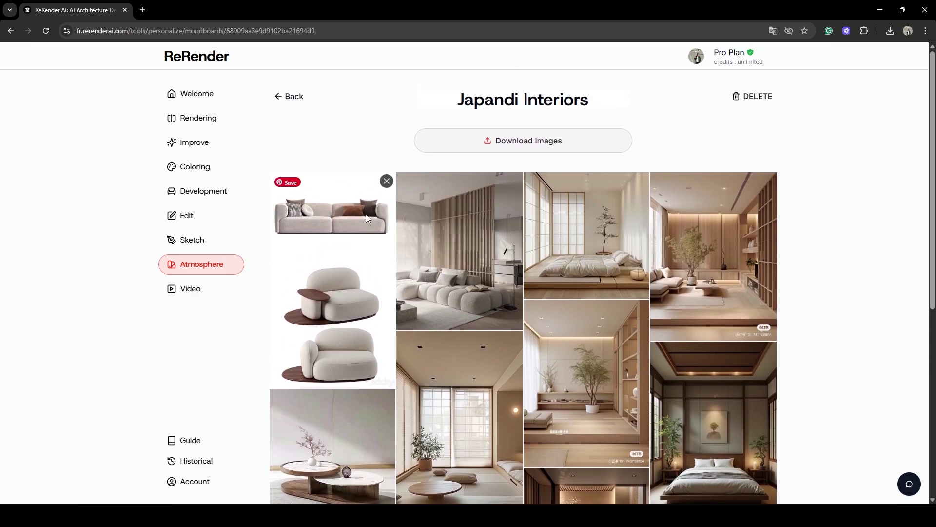
pyautogui.scroll(-1, 352, 312)
pyautogui.scroll(-1, 350, 309)
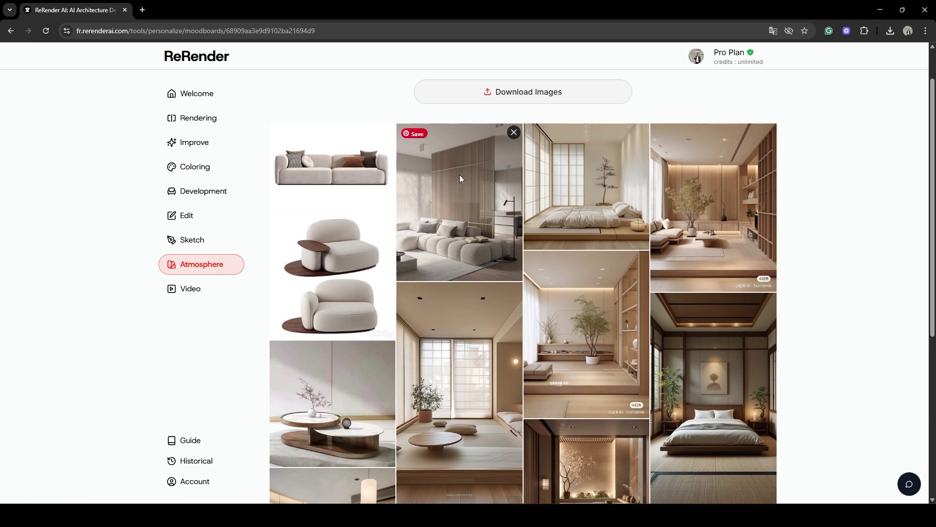
pyautogui.scroll(-2, 499, 174)
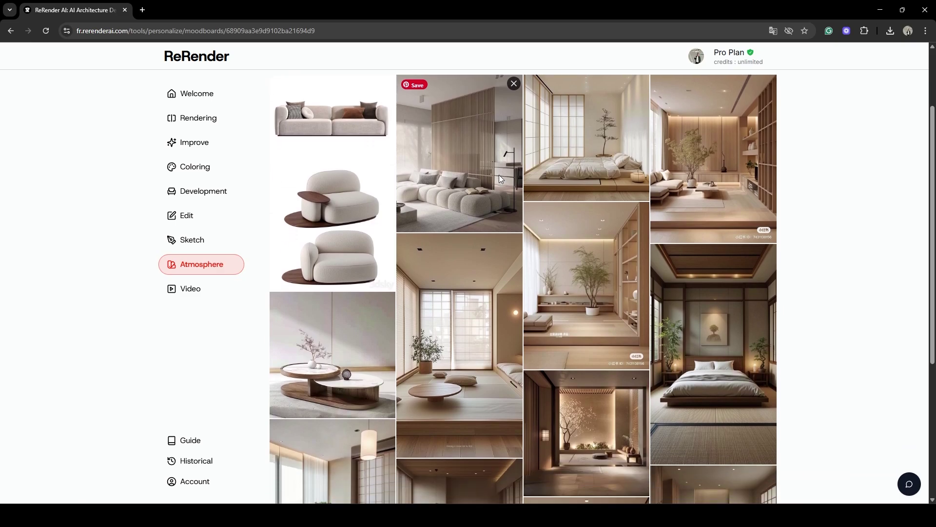
pyautogui.scroll(-5, 617, 138)
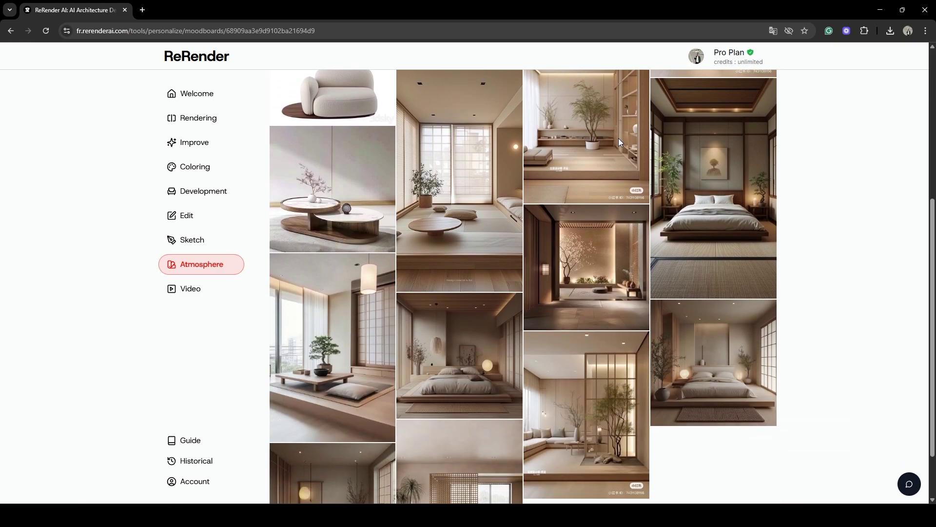
pyautogui.scroll(7, 561, 229)
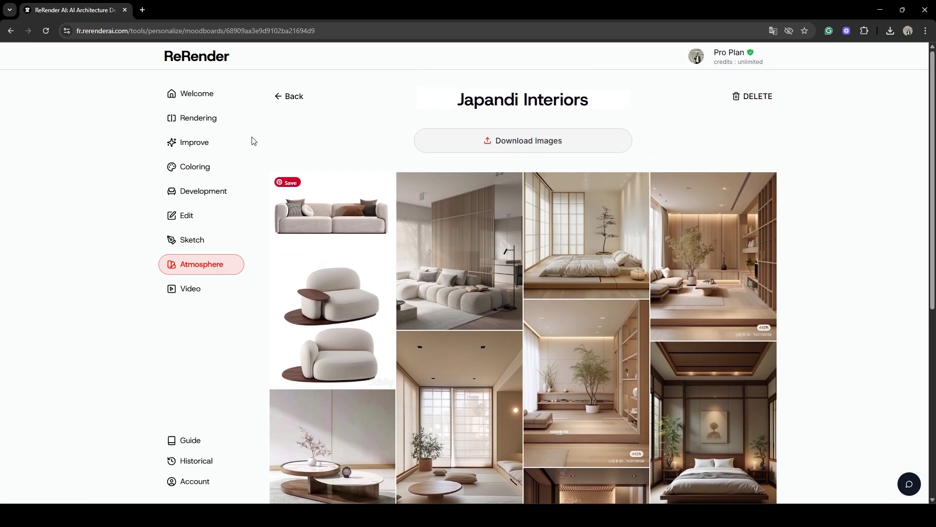
# - In Rendering, choose the Japandi Interiors mood board as the style and start the render
pyautogui.click(206, 121)
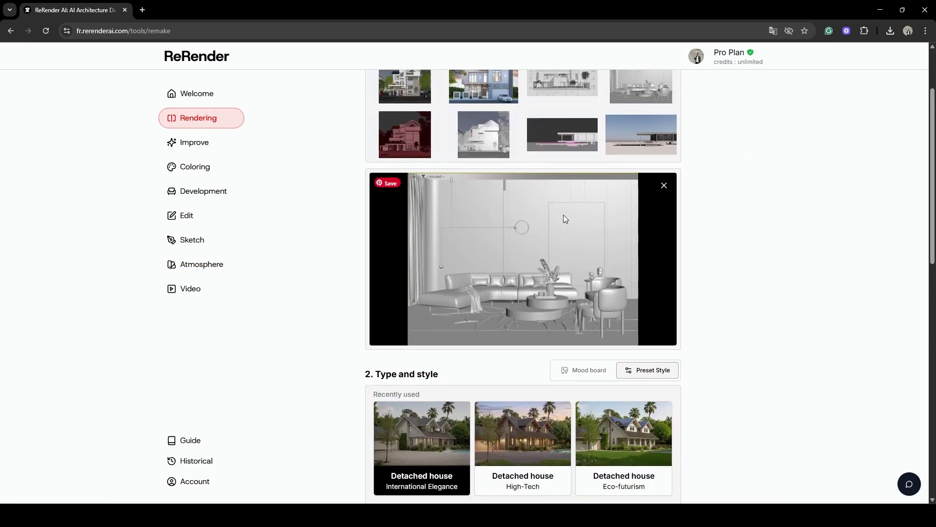
pyautogui.scroll(-1, 489, 205)
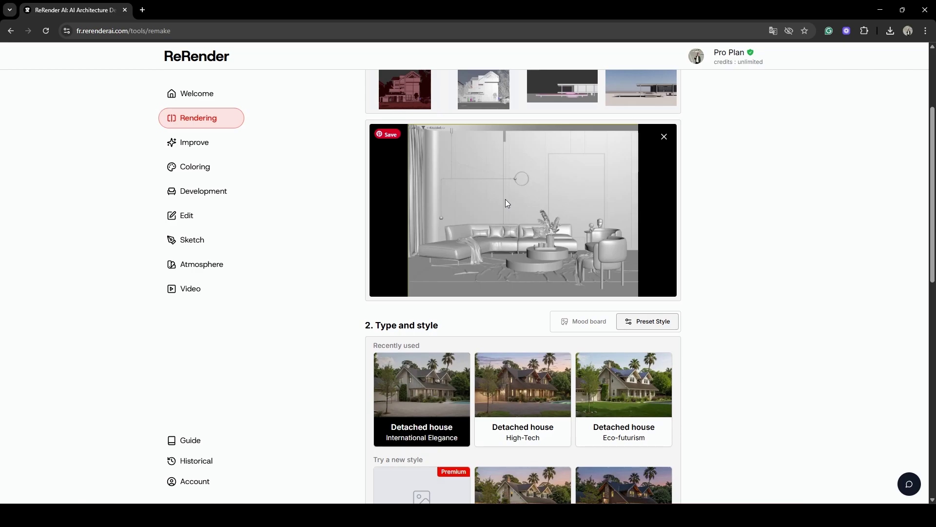
pyautogui.scroll(-1, 658, 356)
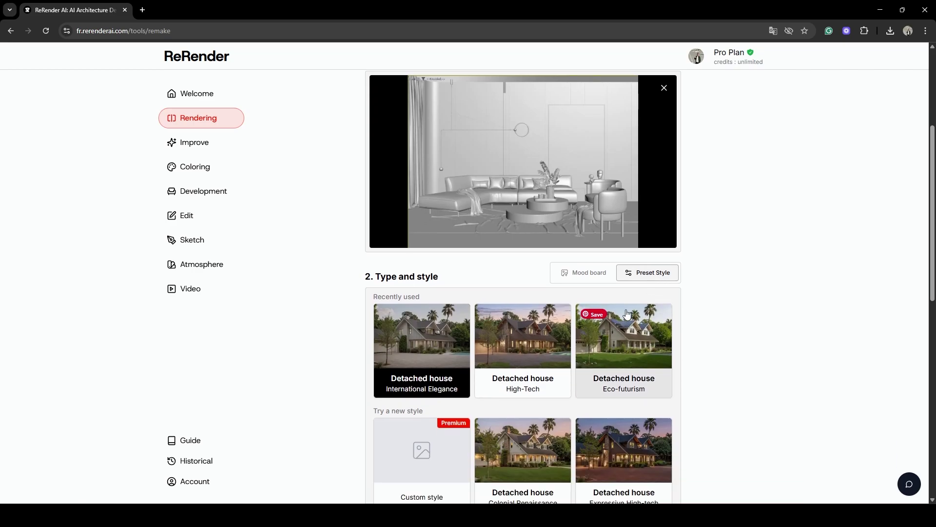
pyautogui.click(587, 273)
pyautogui.scroll(-1, 343, 289)
pyautogui.scroll(-2, 342, 289)
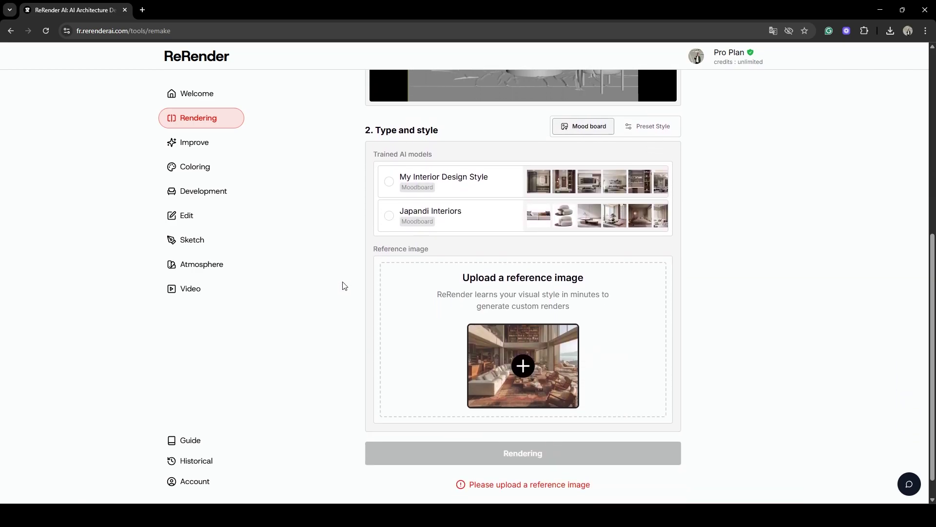
pyautogui.click(389, 216)
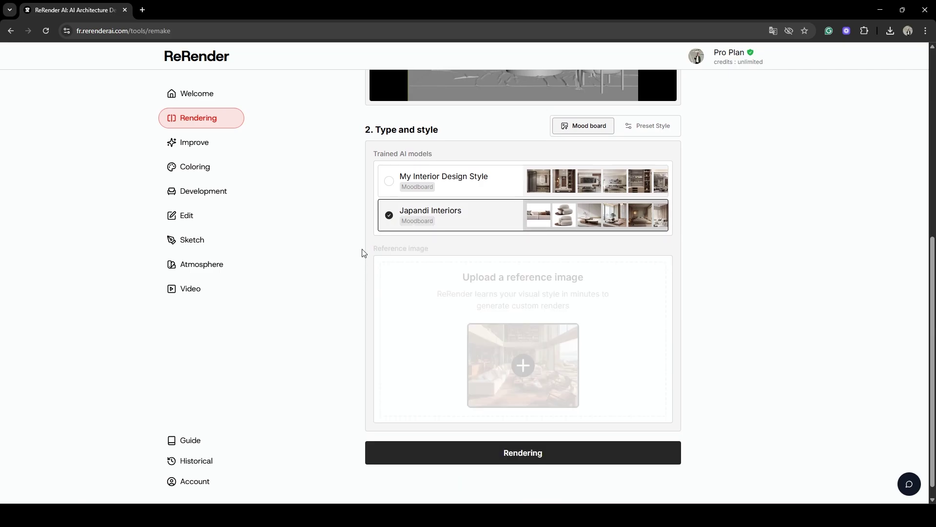
pyautogui.scroll(-1, 364, 250)
pyautogui.click(525, 441)
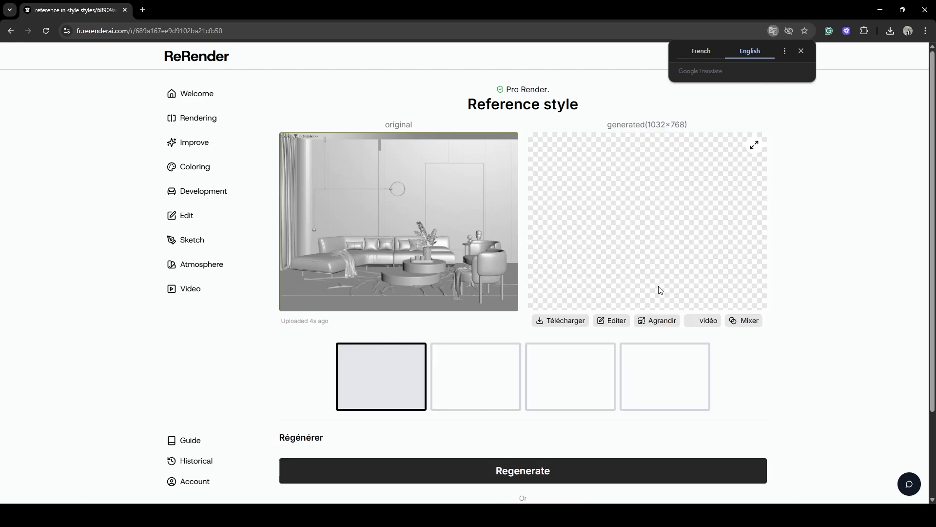
# - Expand the first Japandi result and slide the comparison to reveal almost all of it
pyautogui.scroll(-1, 576, 235)
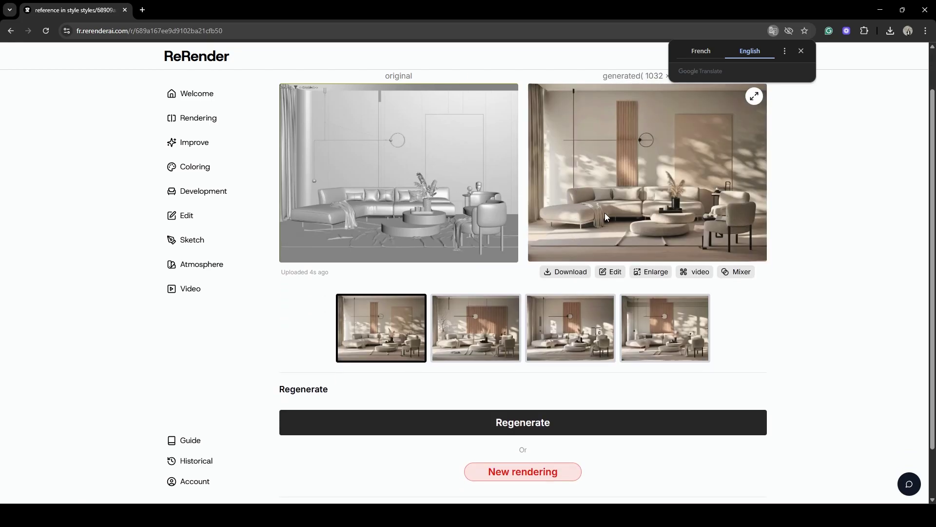
pyautogui.scroll(1, 604, 213)
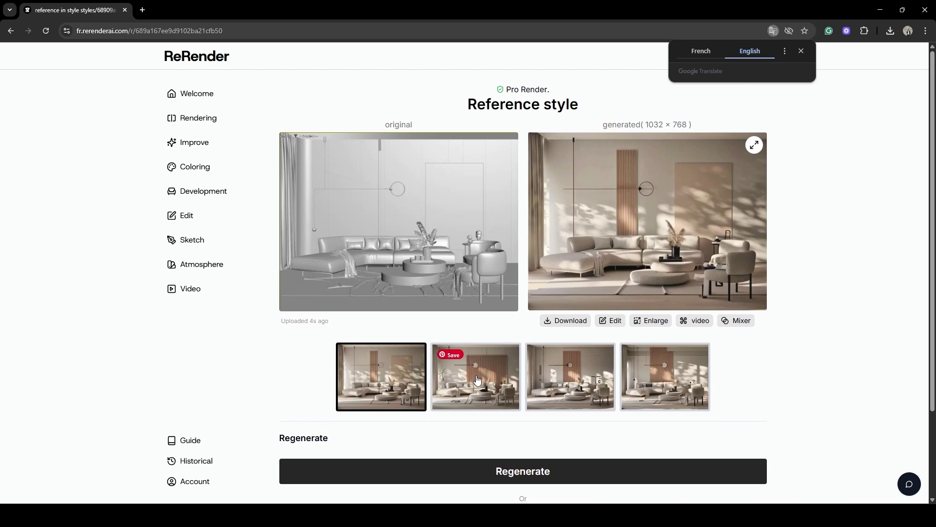
pyautogui.click(757, 145)
pyautogui.moveTo(518, 219); pyautogui.dragTo(312, 216)
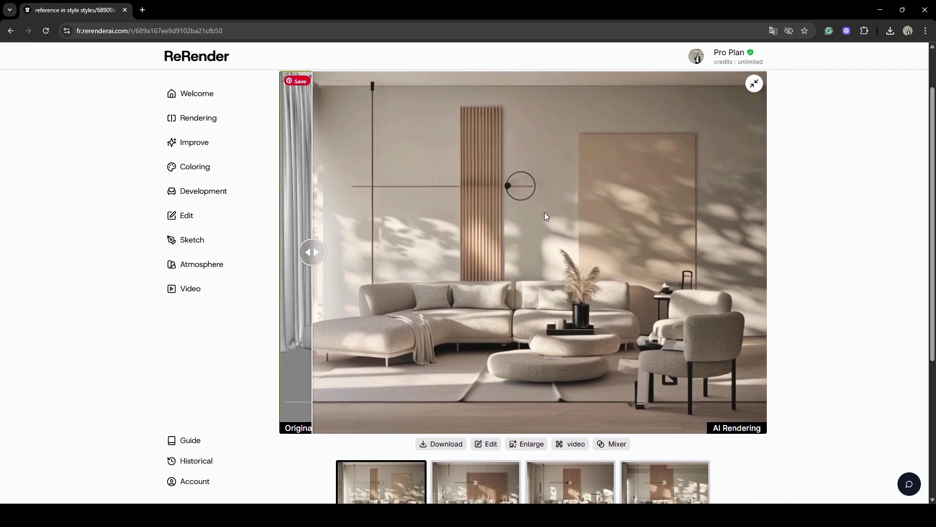
pyautogui.scroll(-2, 545, 212)
# - Preview the second, third and fourth Japandi rendering variants large
pyautogui.click(476, 424)
pyautogui.scroll(1, 592, 254)
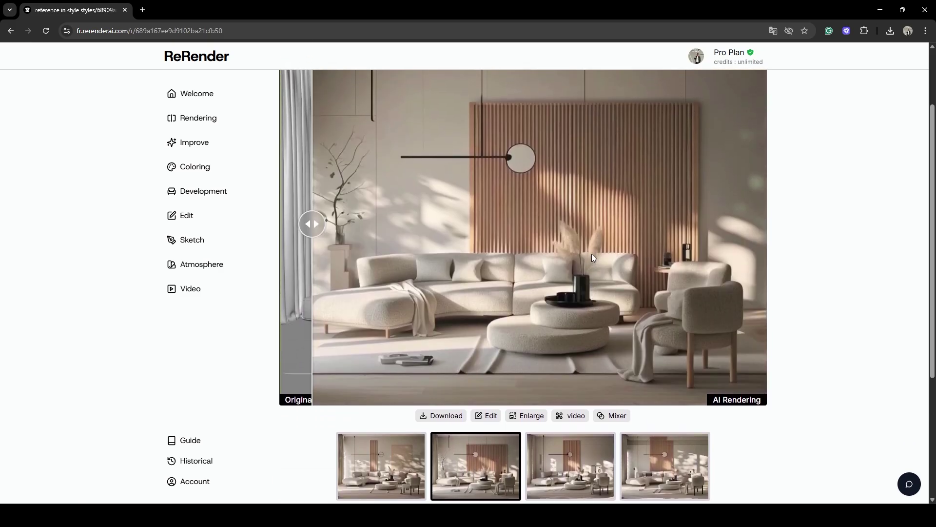
pyautogui.click(575, 457)
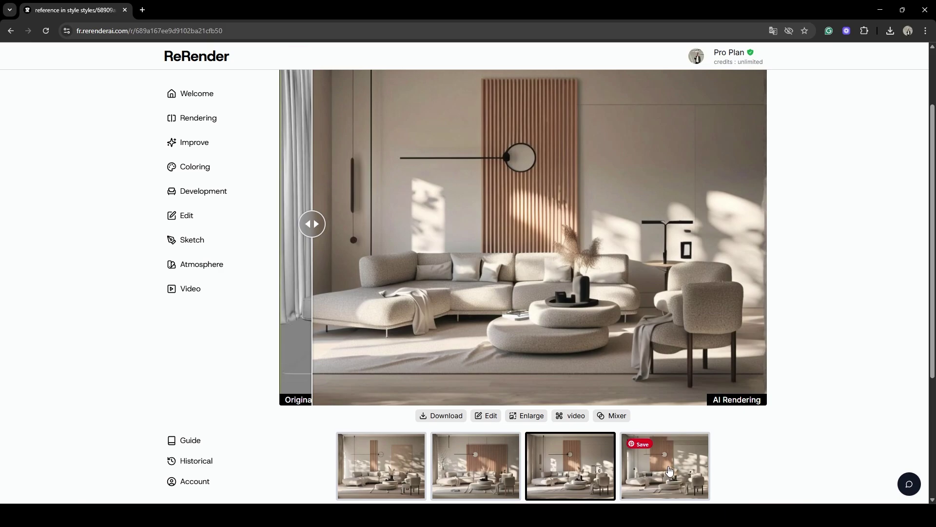
pyautogui.click(669, 470)
pyautogui.scroll(-1, 684, 269)
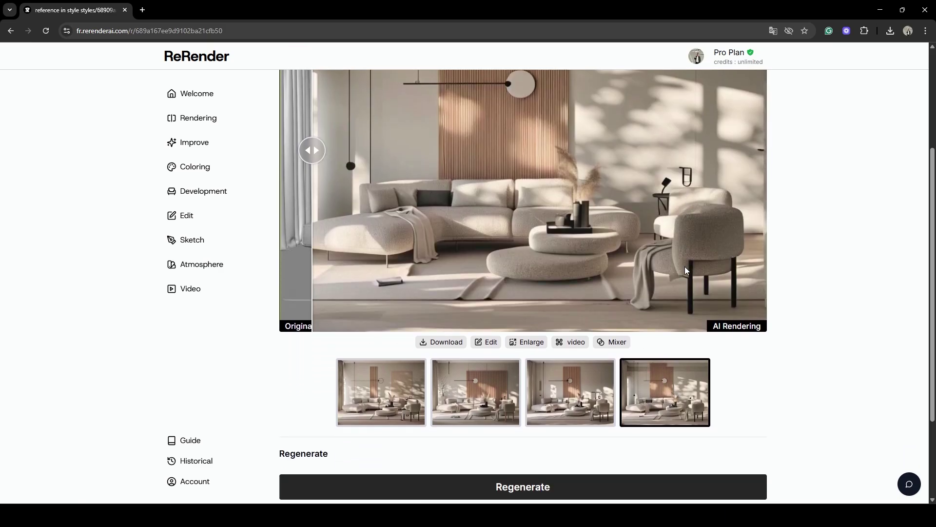
pyautogui.click(573, 425)
pyautogui.scroll(1, 573, 425)
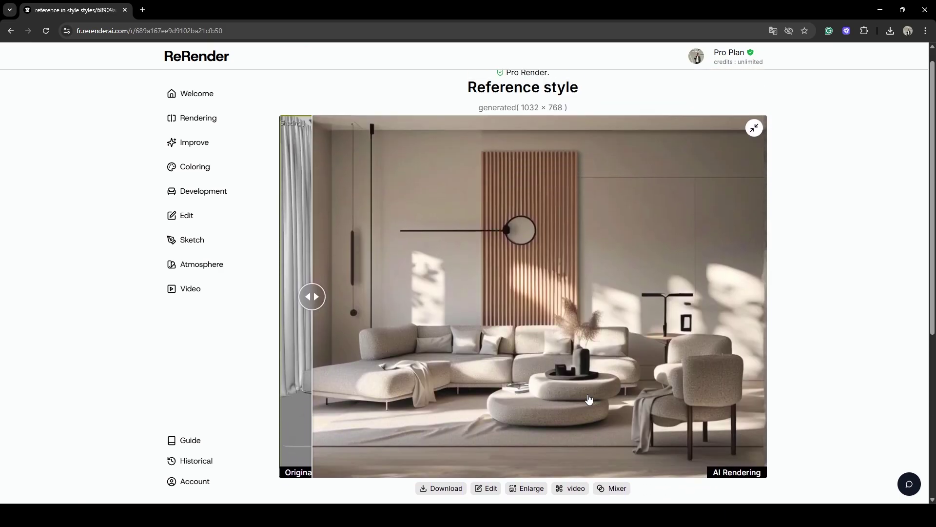
pyautogui.scroll(-1, 590, 388)
pyautogui.click(477, 468)
pyautogui.scroll(1, 566, 316)
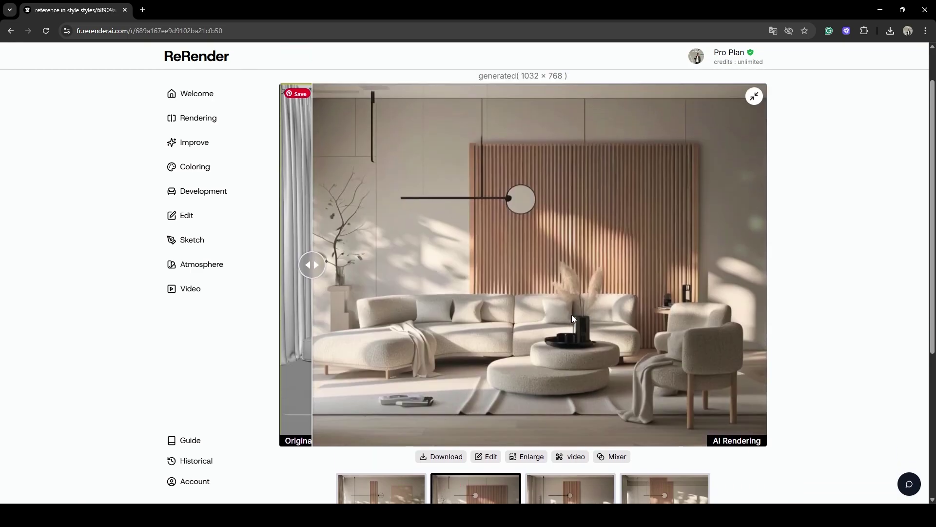
# - Check the first variant, then settle on the second, wood-slat wall variant
pyautogui.moveTo(311, 244); pyautogui.dragTo(291, 244)
pyautogui.scroll(-2, 380, 371)
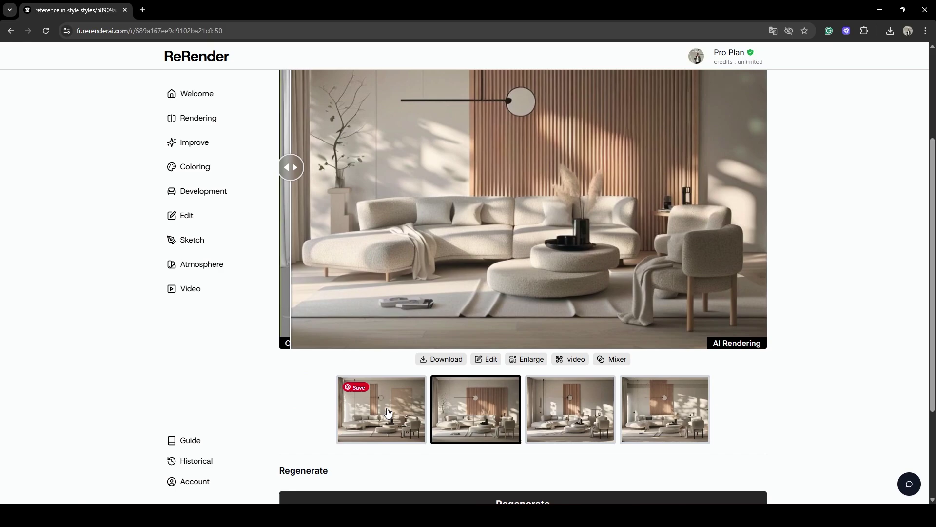
pyautogui.click(381, 410)
pyautogui.scroll(1, 520, 285)
pyautogui.scroll(1, 519, 289)
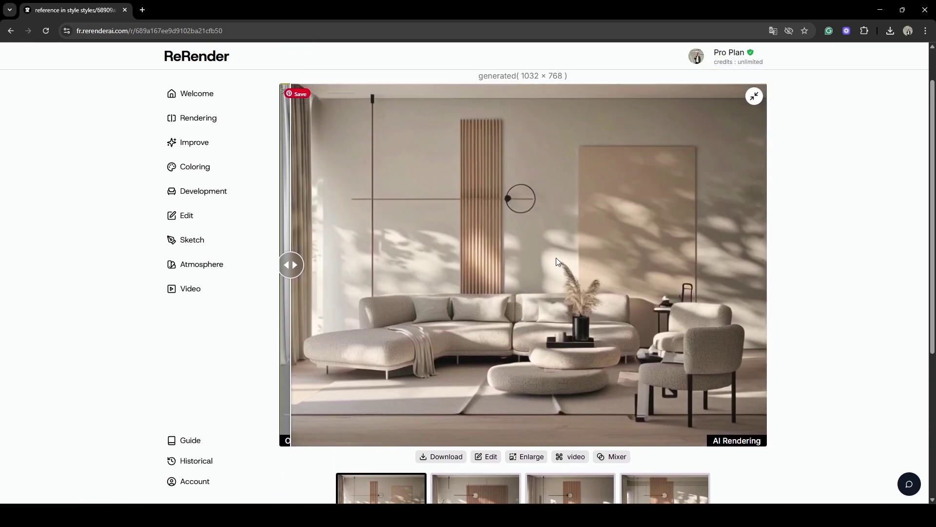
pyautogui.scroll(-1, 556, 257)
pyautogui.click(476, 461)
pyautogui.scroll(2, 592, 262)
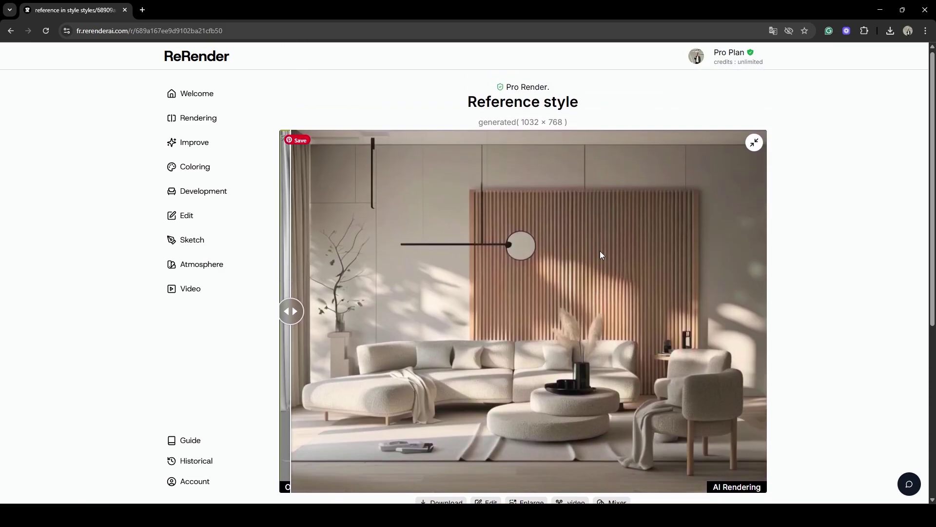
pyautogui.scroll(-3, 600, 251)
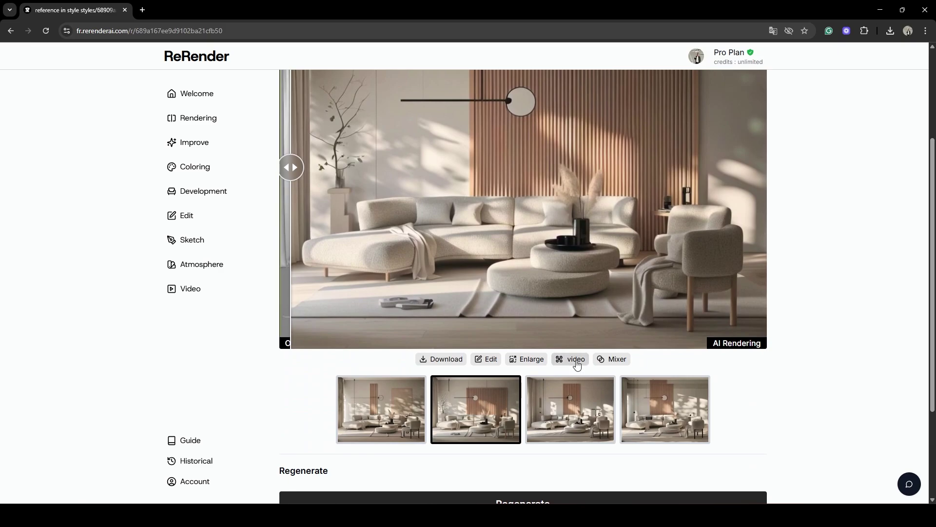
# - Run Enlarge on the wood-slat Japandi render to produce a 3096 × 2304 version
pyautogui.click(533, 360)
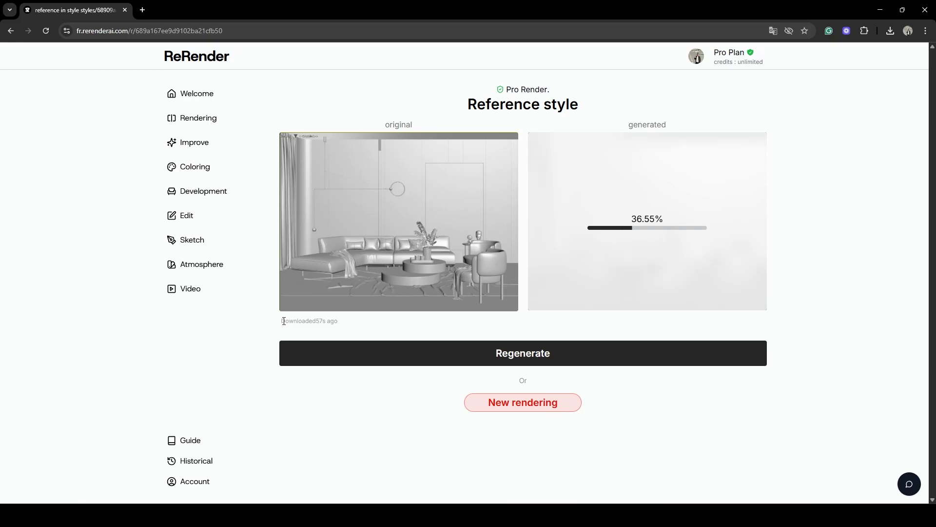
pyautogui.click(647, 326)
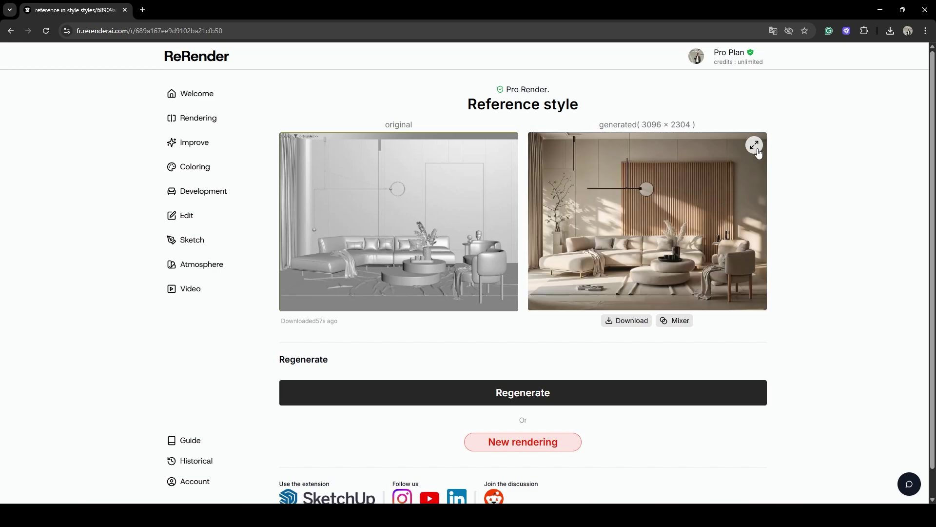
# - Expand the enlarged render and move the comparison slider to inspect it against the grey original
pyautogui.click(755, 146)
pyautogui.scroll(-3, 654, 214)
pyautogui.scroll(2, 639, 230)
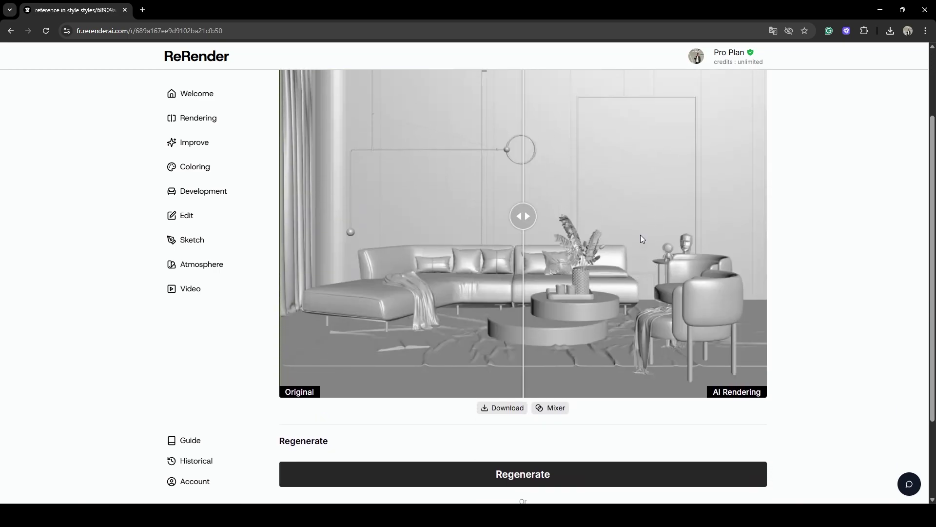
pyautogui.scroll(1, 639, 239)
pyautogui.moveTo(523, 313); pyautogui.dragTo(293, 317)
pyautogui.scroll(-1, 395, 305)
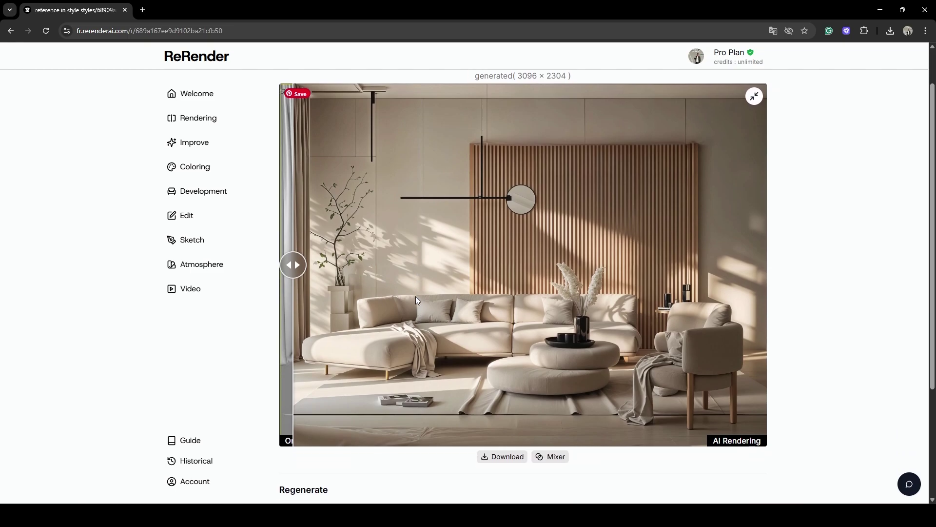
pyautogui.moveTo(299, 276)
pyautogui.mouseDown()
pyautogui.moveTo(376, 265)
pyautogui.moveTo(315, 276)
pyautogui.moveTo(302, 265)
pyautogui.mouseUp()
# - Download the 3096 × 2304 Japandi render as a 558 KB JPG
pyautogui.scroll(-2, 545, 249)
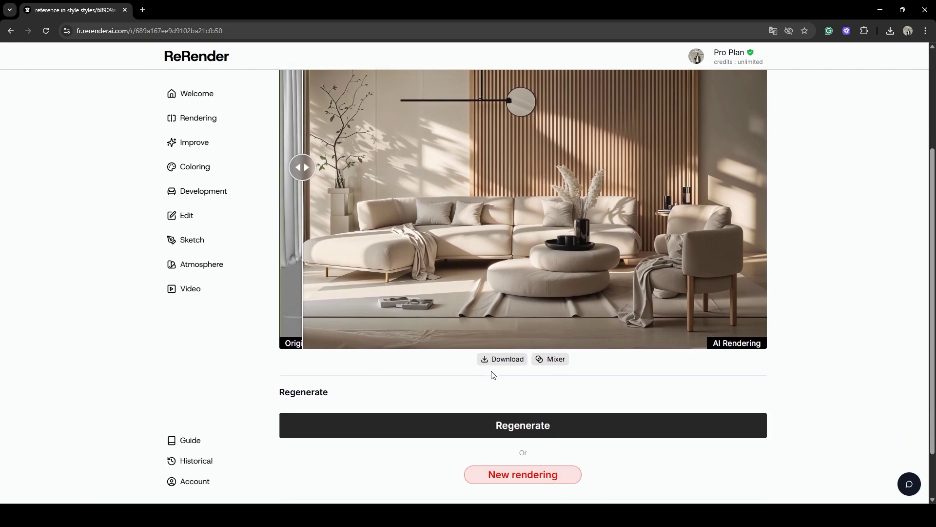
pyautogui.click(505, 294)
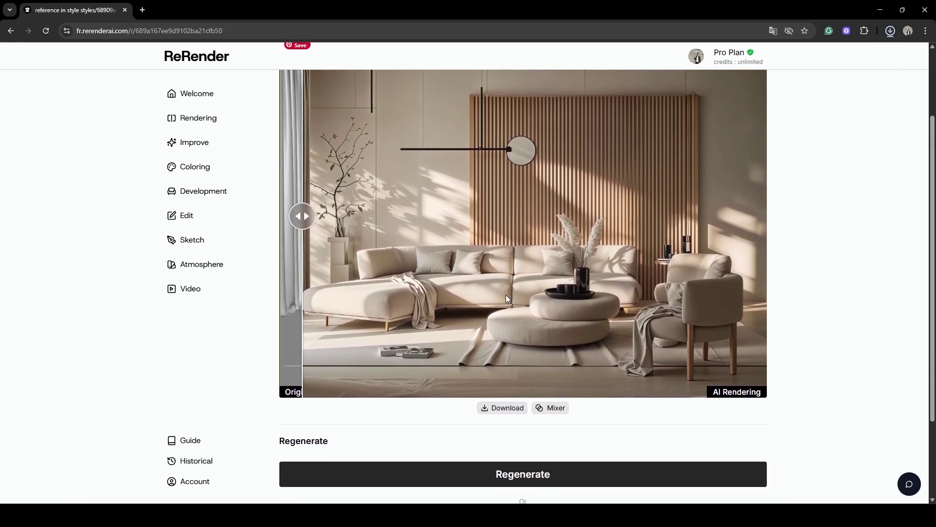
pyautogui.scroll(3, 505, 295)
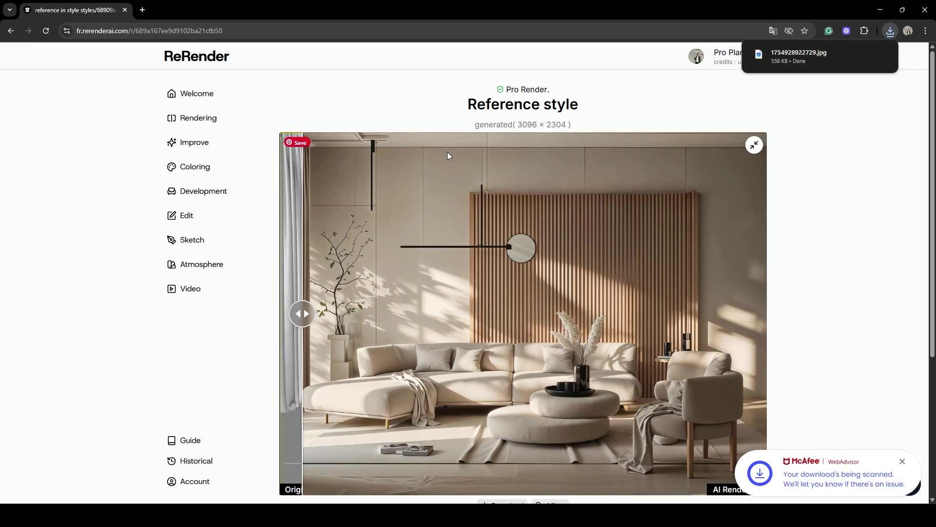
# - In the Video tool, upload the downloaded Japandi JPG from Downloads as the start image
pyautogui.click(197, 292)
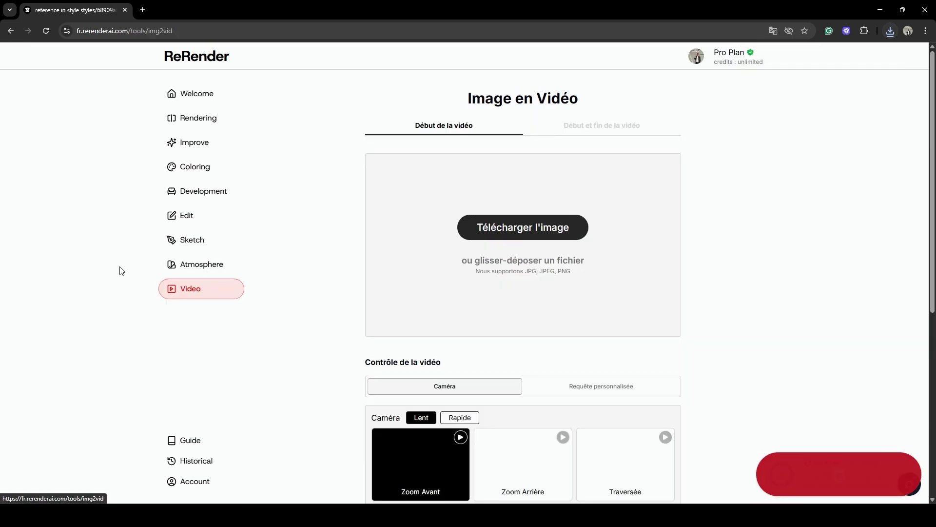
pyautogui.scroll(-1, 310, 277)
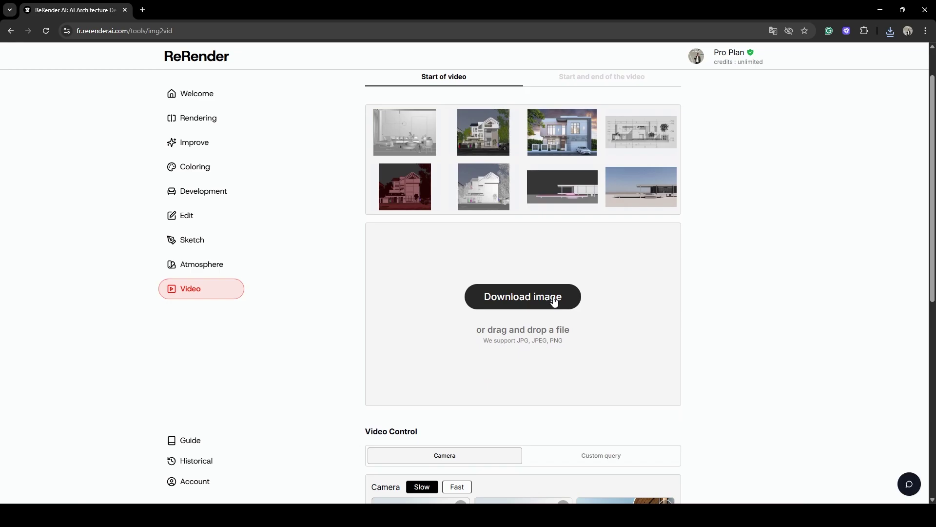
pyautogui.click(553, 297)
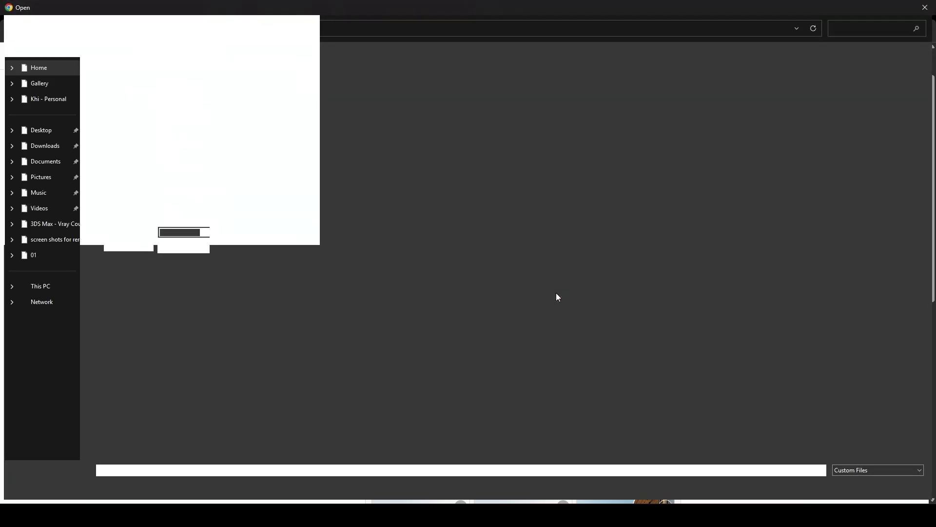
pyautogui.click(53, 152)
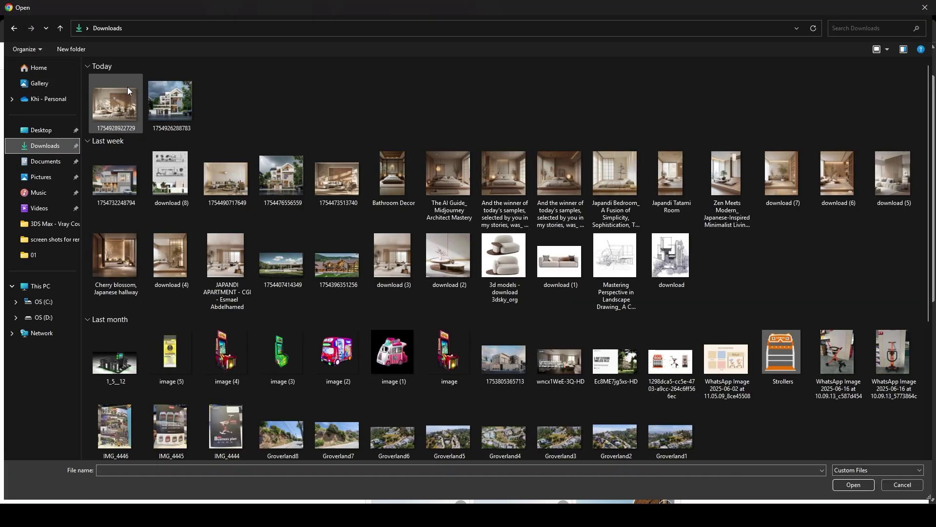
pyautogui.click(116, 111)
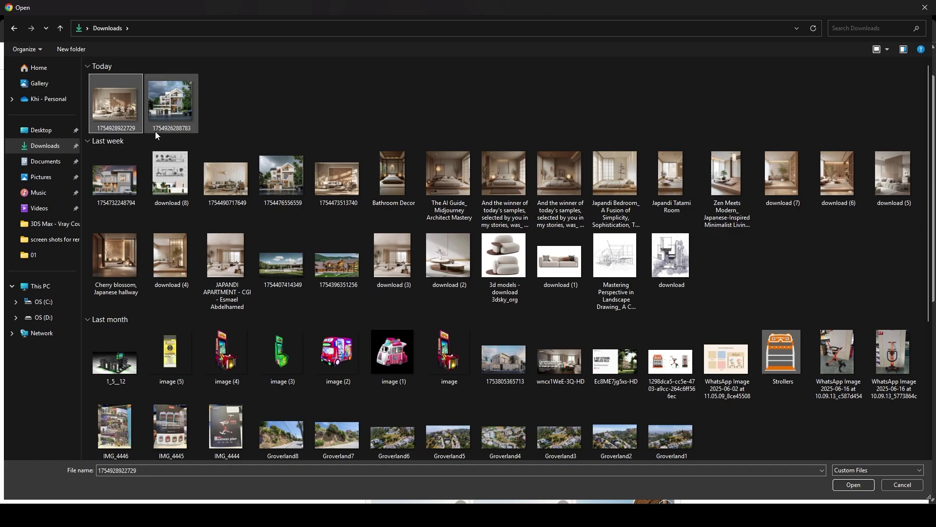
pyautogui.doubleClick(124, 108)
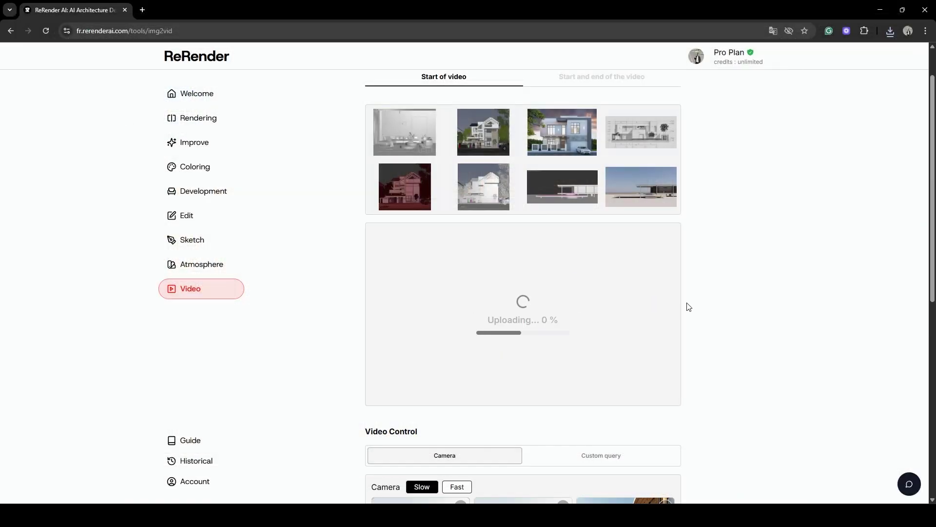
pyautogui.scroll(-5, 485, 259)
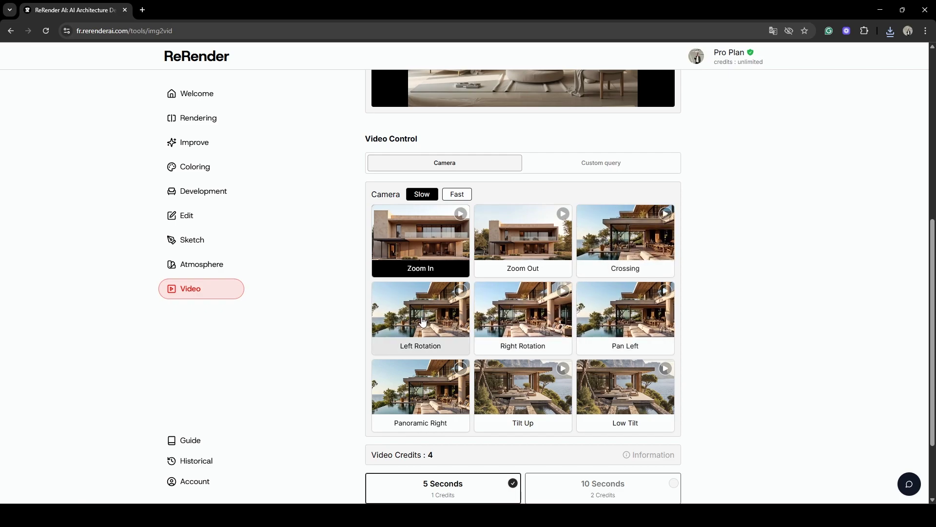
# - Choose the slow Left Rotation camera move, keeping the 5-second duration
pyautogui.scroll(4, 473, 312)
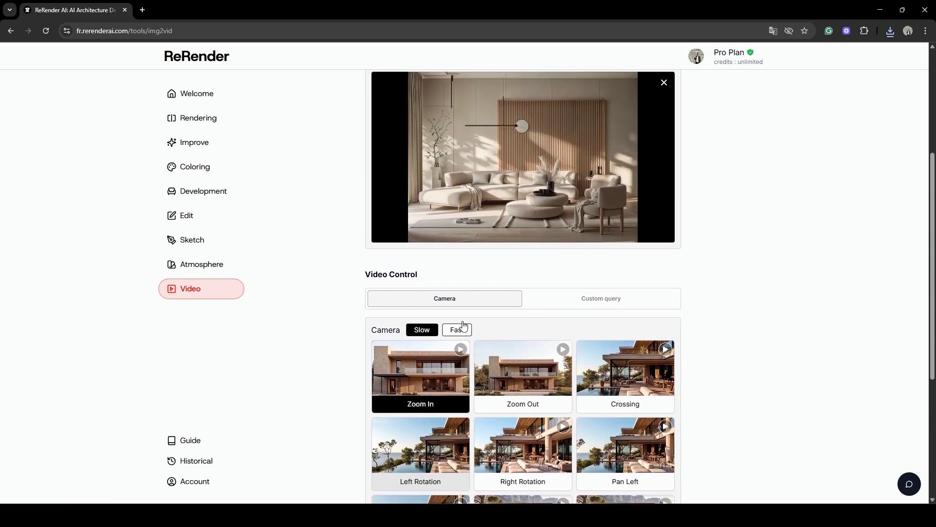
pyautogui.scroll(-3, 466, 322)
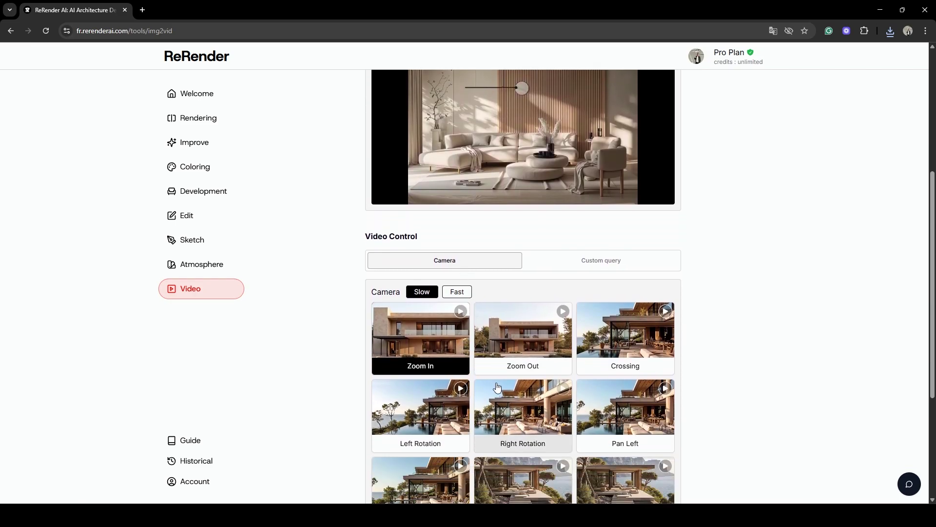
pyautogui.scroll(1, 468, 386)
pyautogui.click(378, 390)
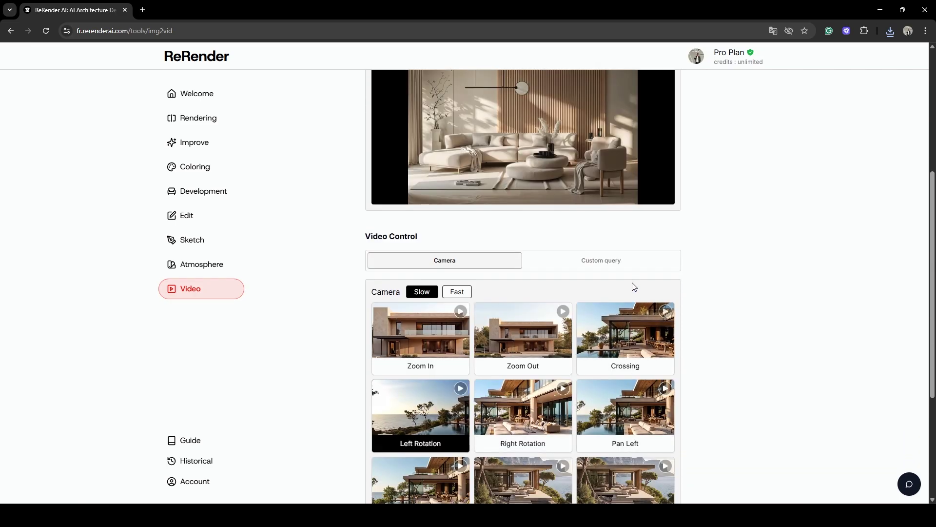
pyautogui.scroll(-1, 657, 252)
pyautogui.scroll(-2, 668, 253)
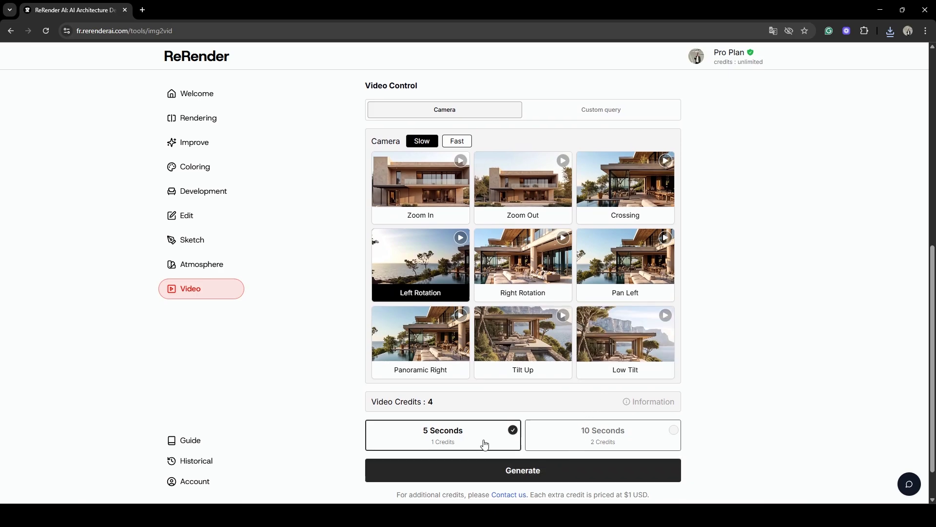
pyautogui.scroll(-1, 488, 434)
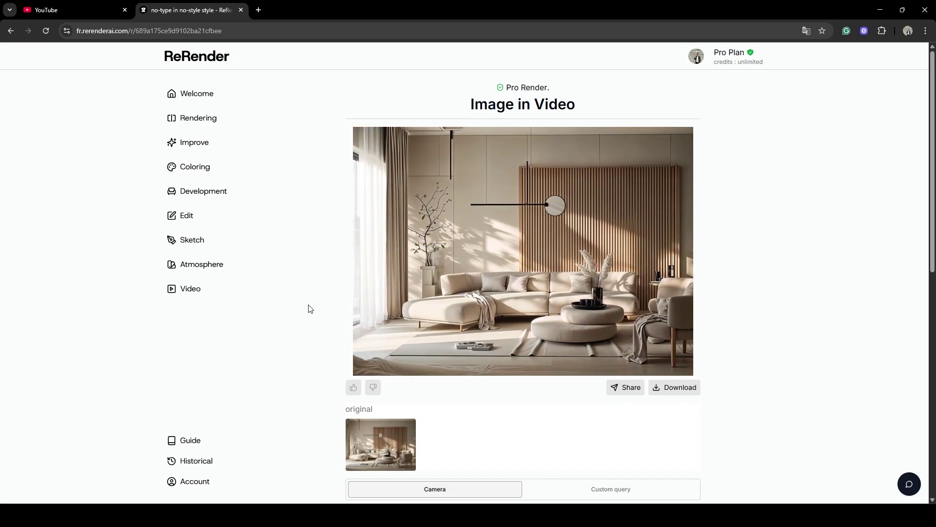
# - Scroll down to the finished Japandi living-room video playing on the result page
pyautogui.scroll(-1, 328, 278)
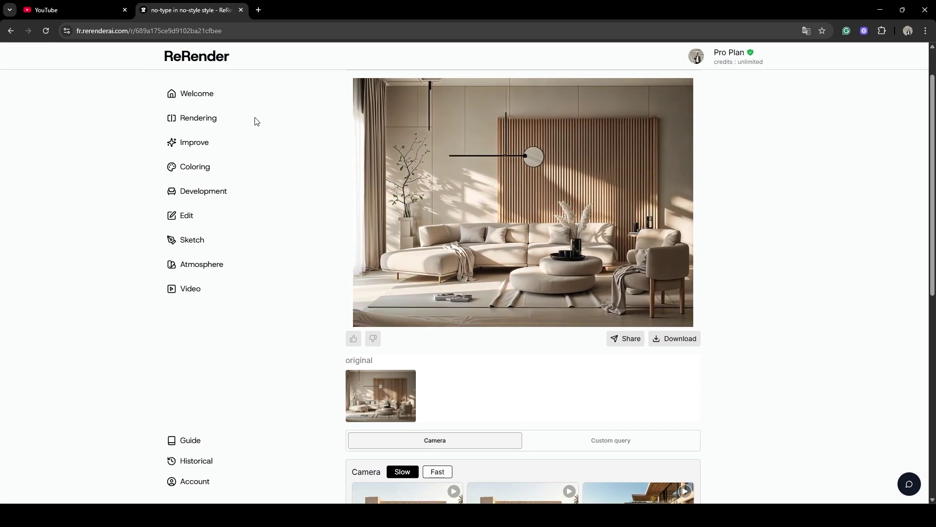
# - Browse Improve, the Coloring elevation and sitemap examples, and Virtual Staging, ending on Sketch
pyautogui.click(200, 148)
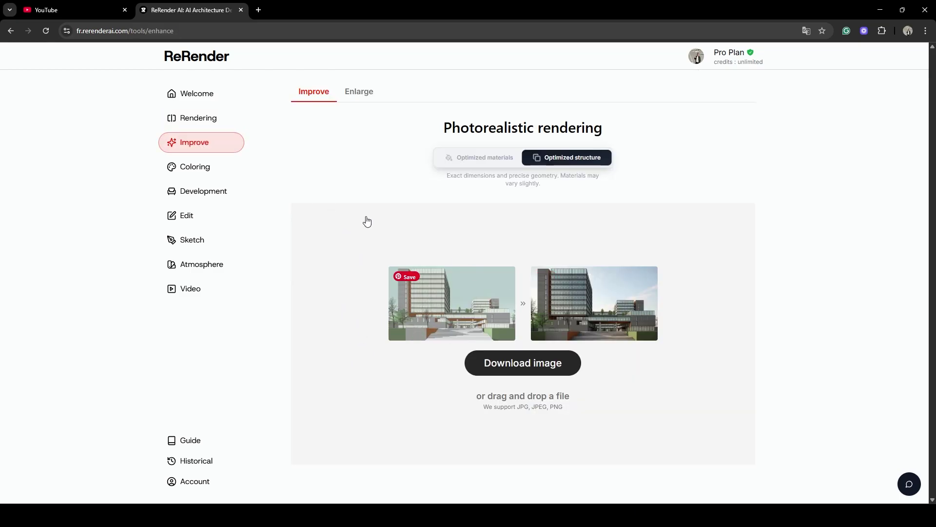
pyautogui.scroll(-1, 406, 249)
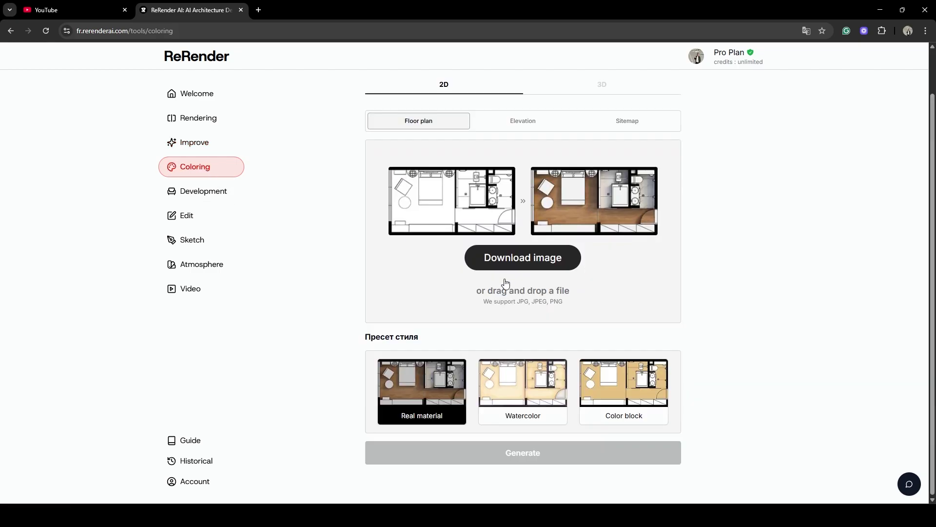
pyautogui.click(530, 131)
pyautogui.click(636, 123)
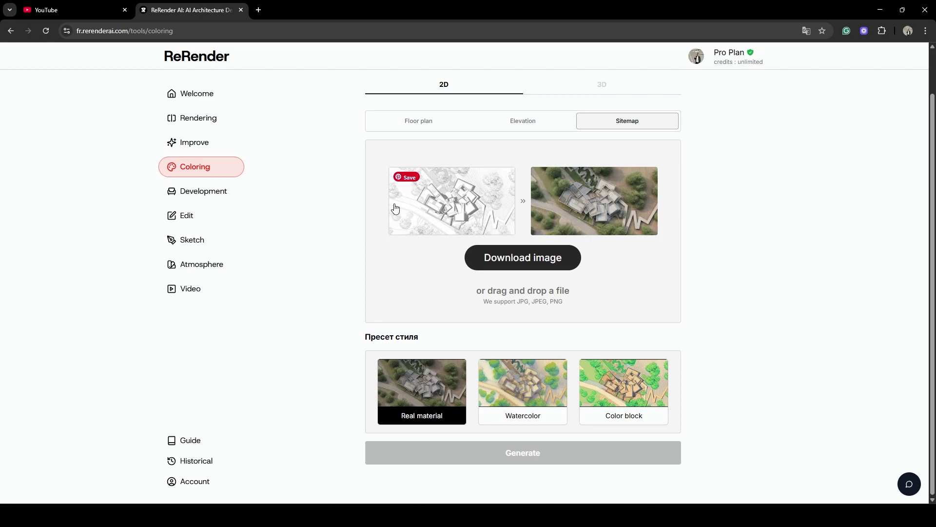
pyautogui.click(214, 194)
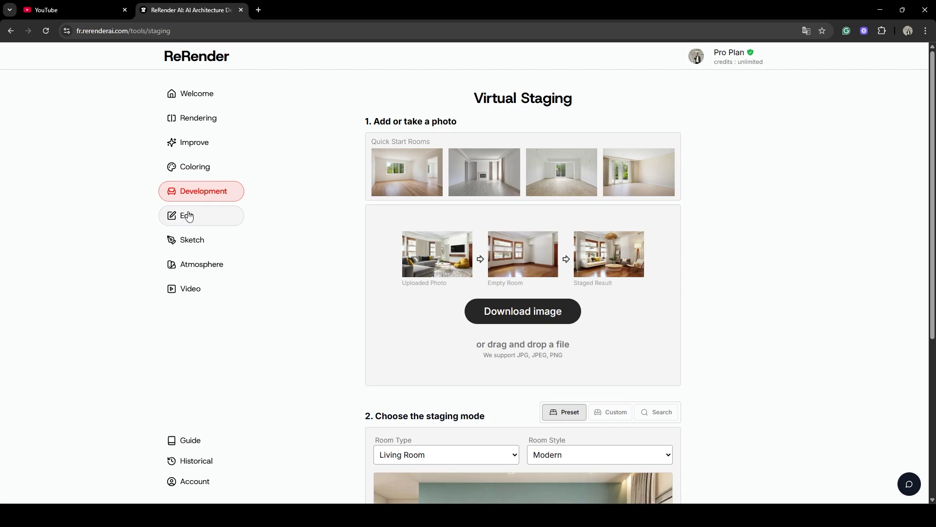
pyautogui.click(198, 240)
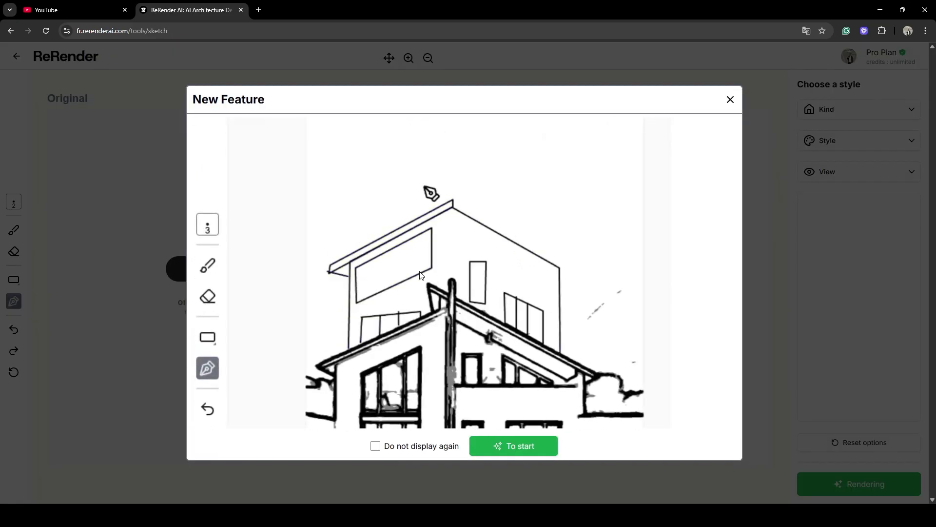
# - Close the Sketch tool's New Feature introduction to reveal the empty Original and Rendu panels
pyautogui.click(731, 101)
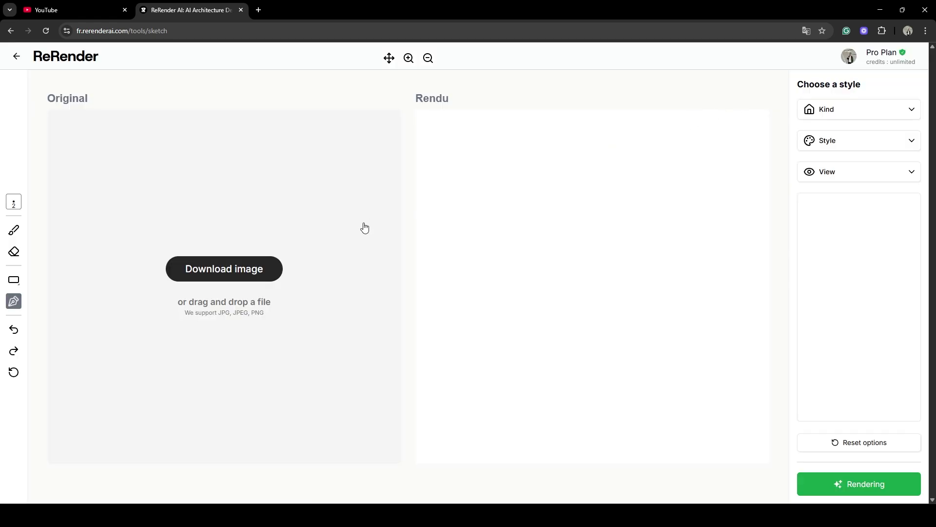